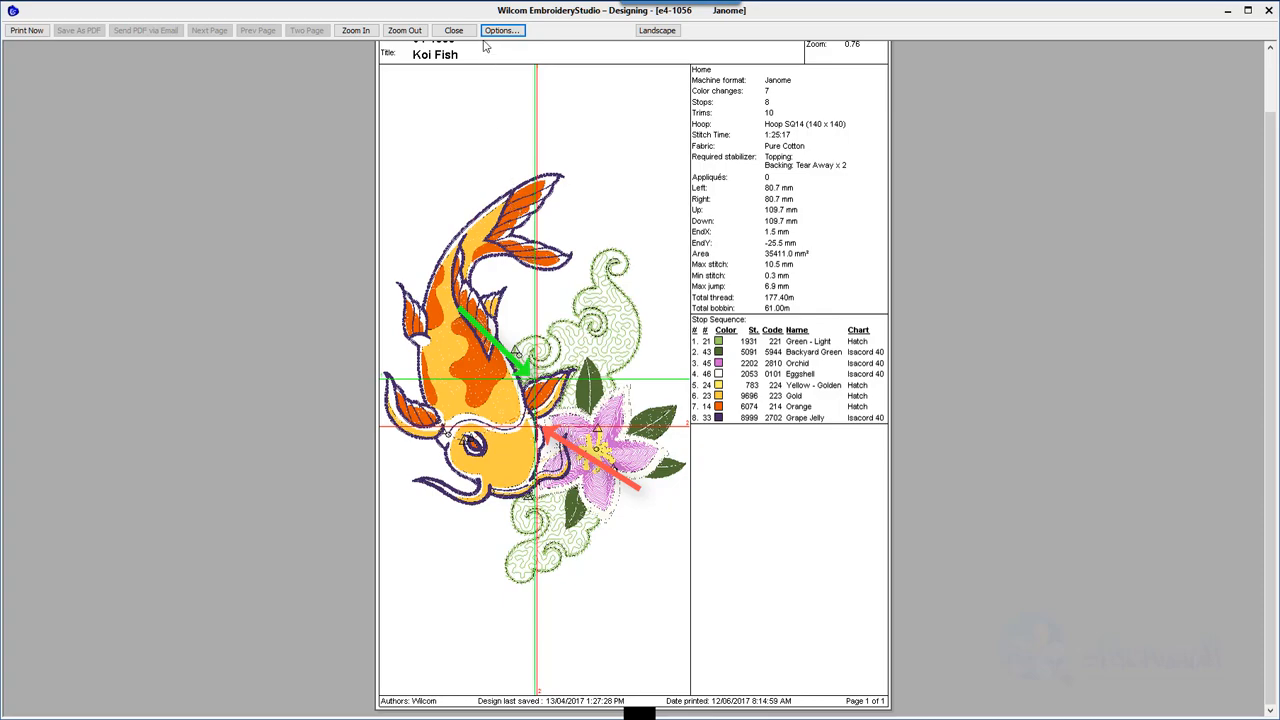
- Close the print preview and turn on Maintain automatically in the koi design's Auto Start & End settings
click(457, 32)
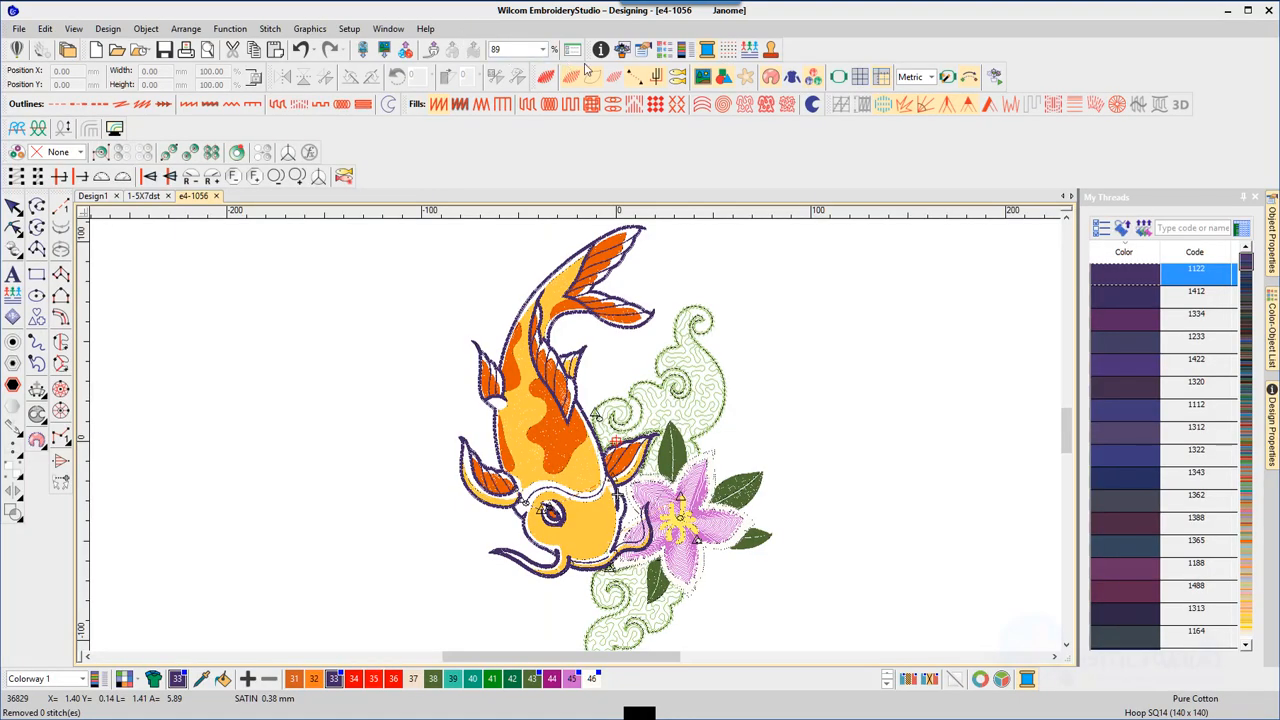
click(970, 79)
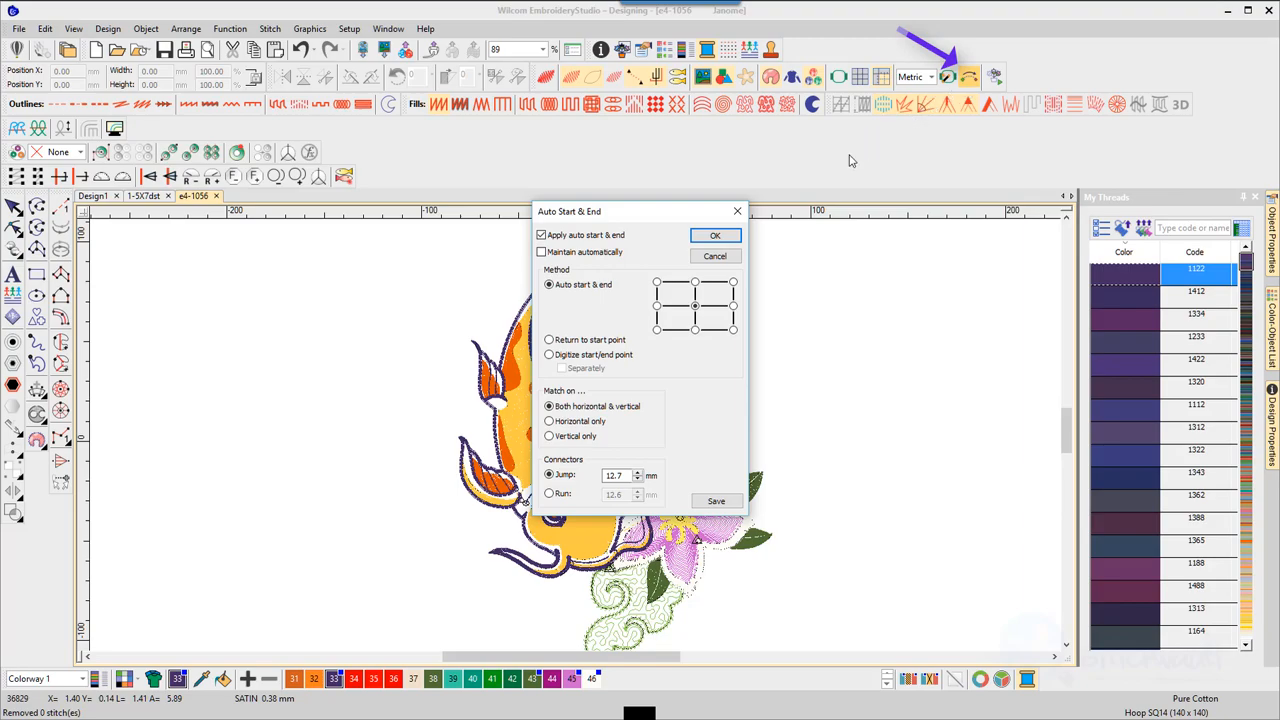
click(542, 253)
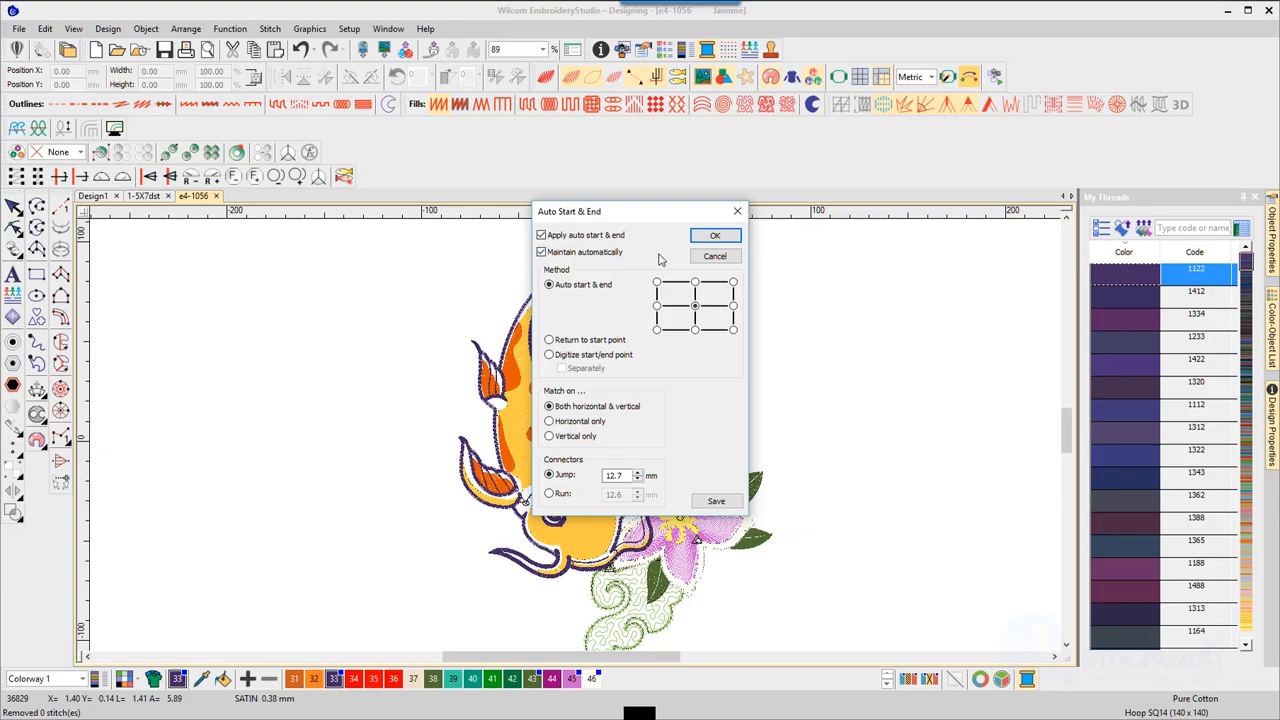
click(714, 237)
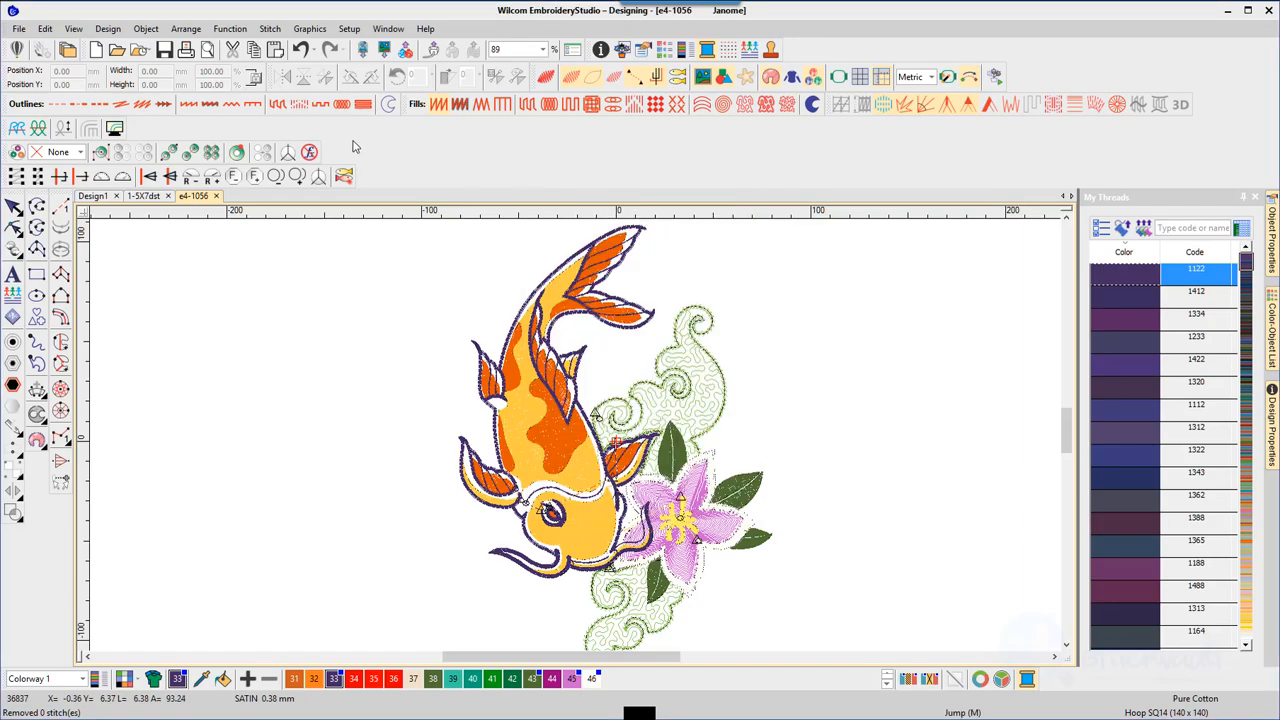
- Examine the koi design in print preview and travel between its first and last stitch to check the start and end points
click(24, 30)
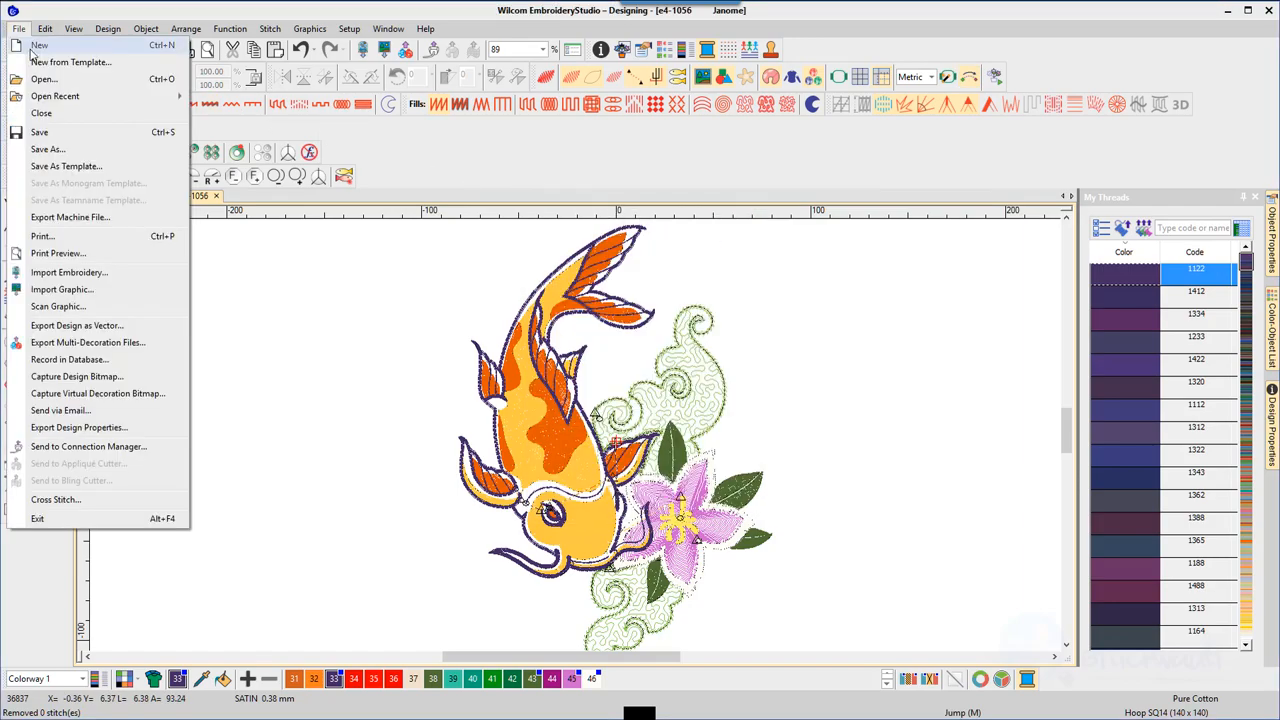
click(63, 253)
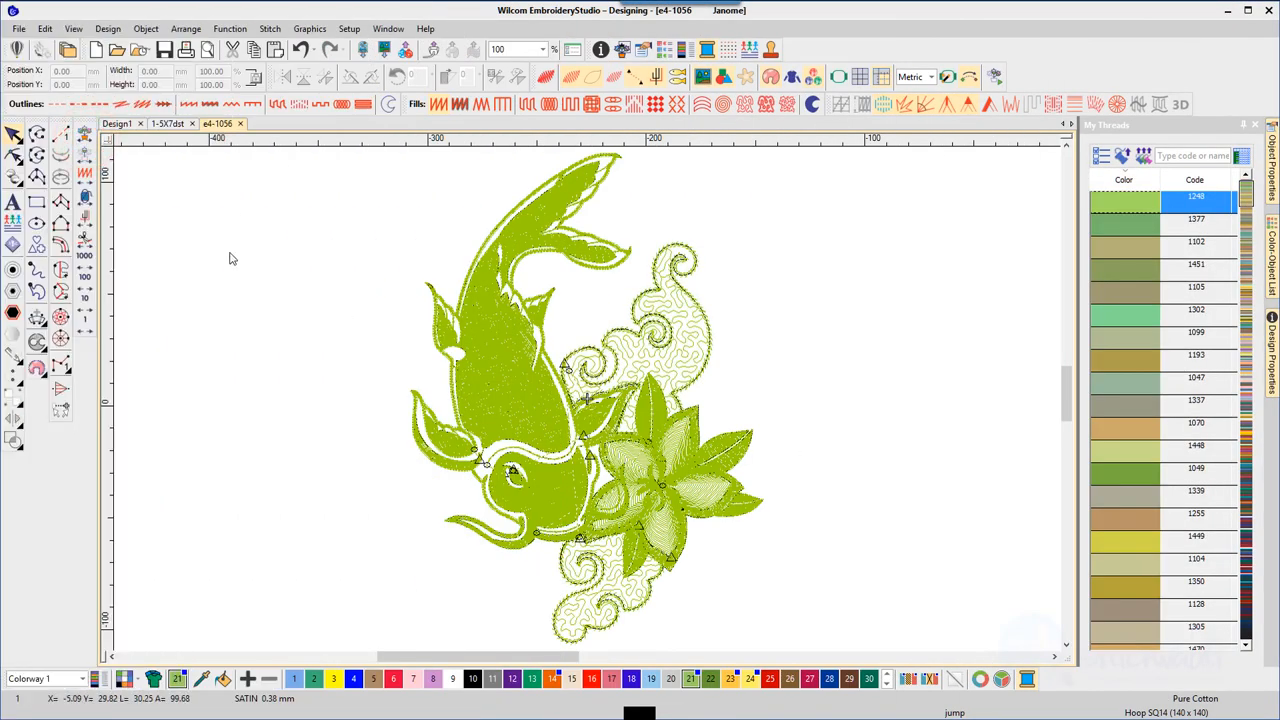
click(85, 134)
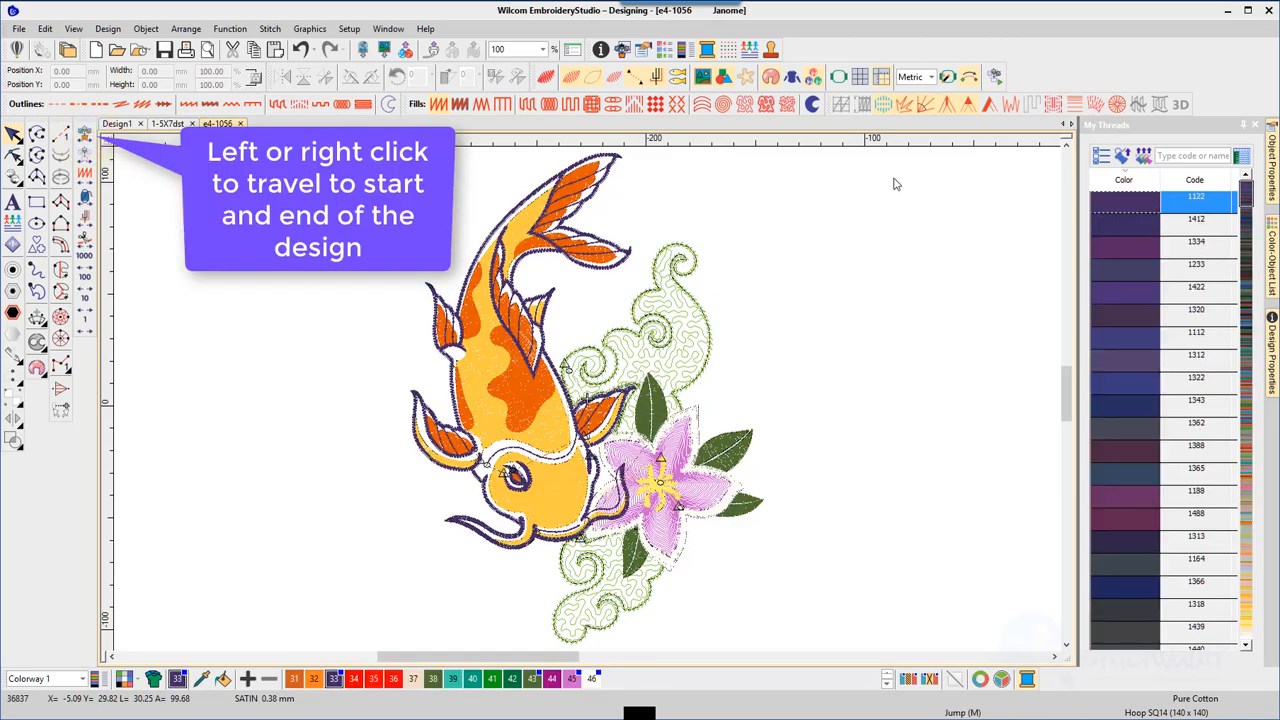
- Set the koi design's auto start and end point to the bottom centre and show the result in print preview
click(970, 77)
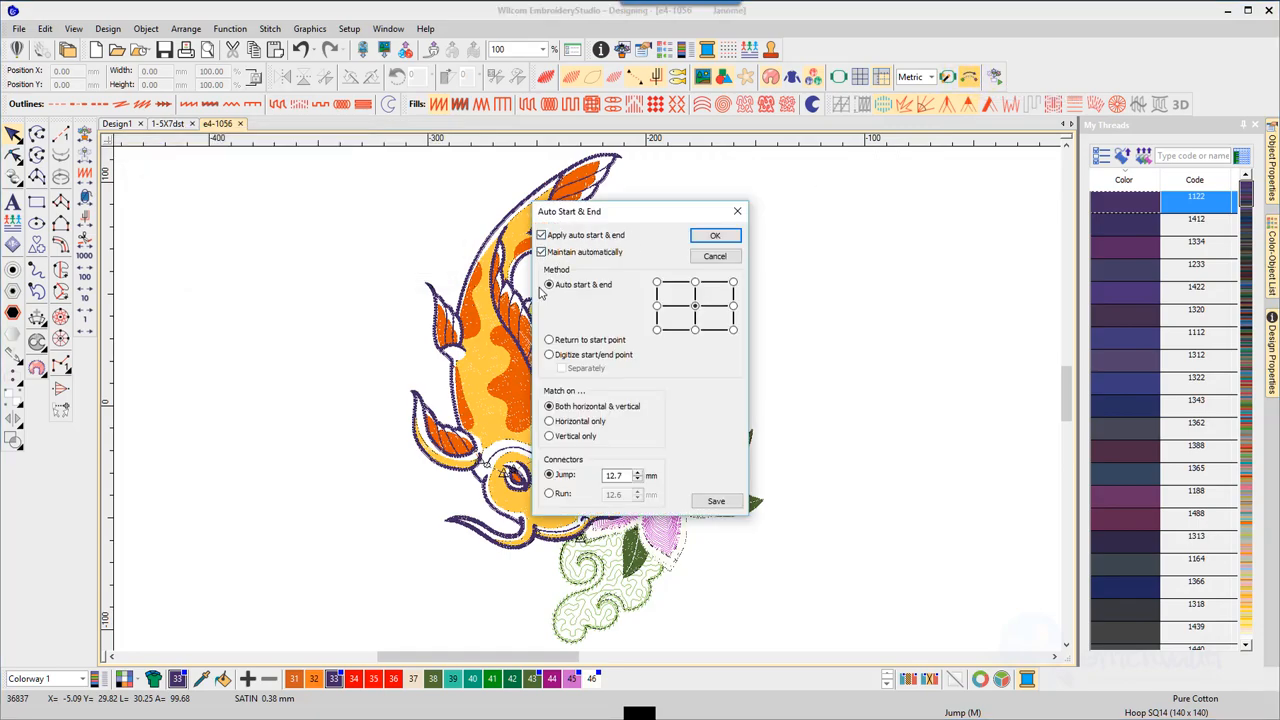
click(695, 329)
click(716, 237)
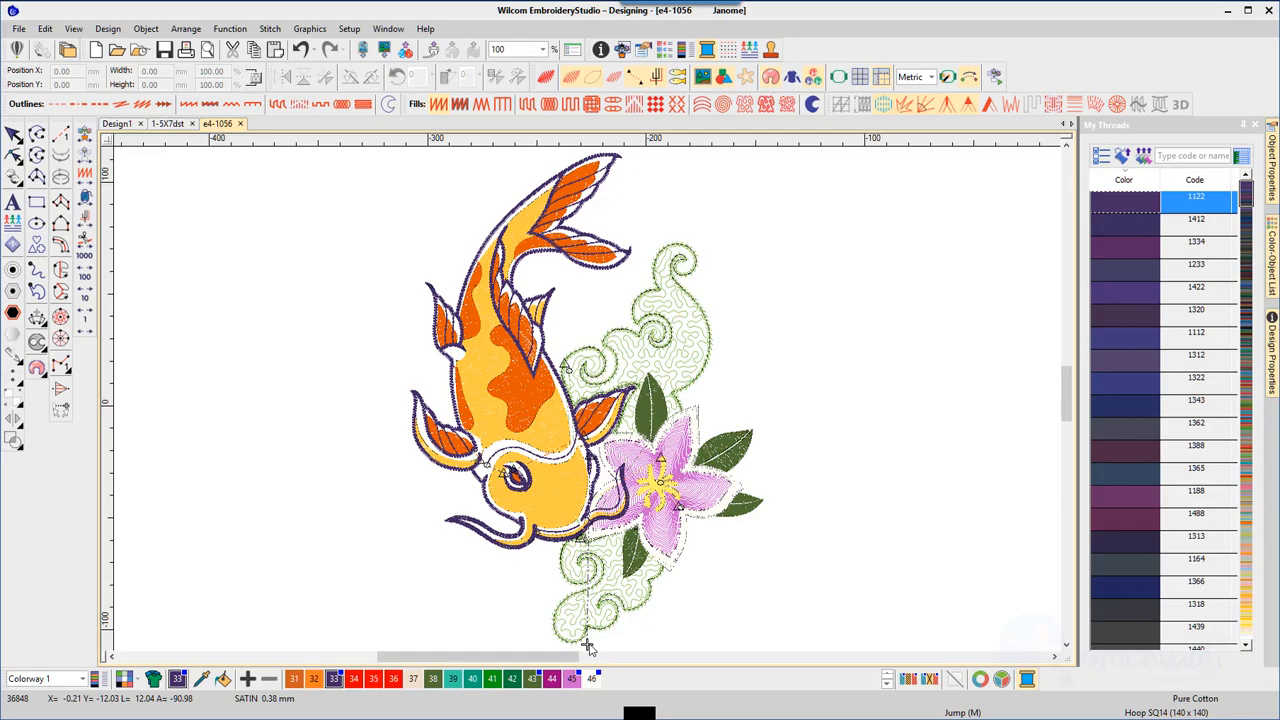
click(18, 28)
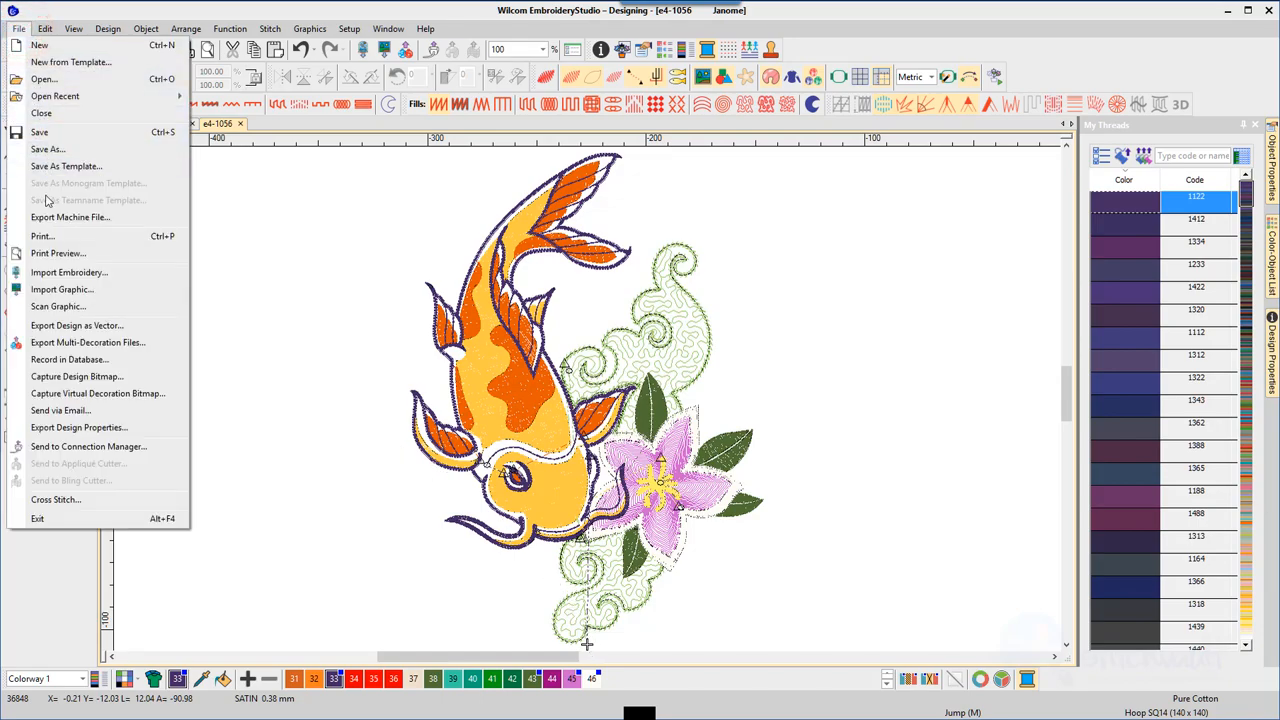
click(45, 253)
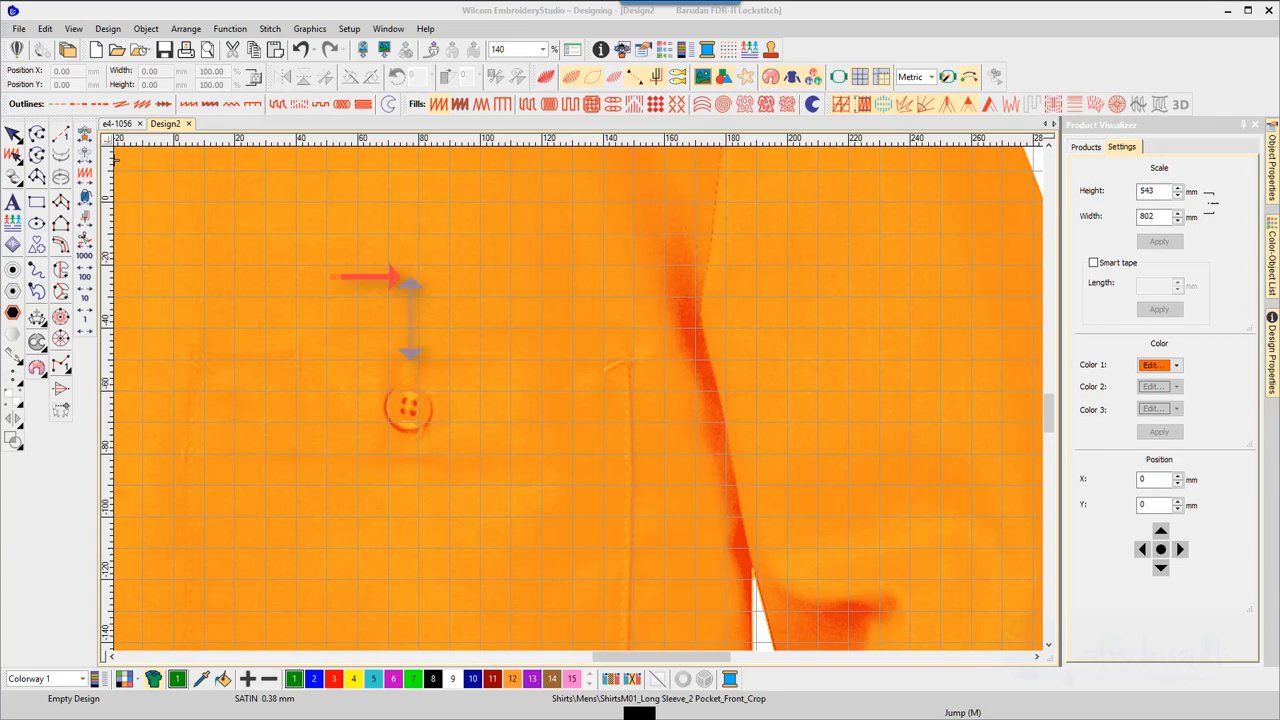
- Set the ruler origin at the pocket's top centre above the button and place a horizontal guide at 27 mm
mouse_move(108, 143)
mouse_down()
mouse_move(409, 320)
mouse_move(410, 352)
mouse_up()
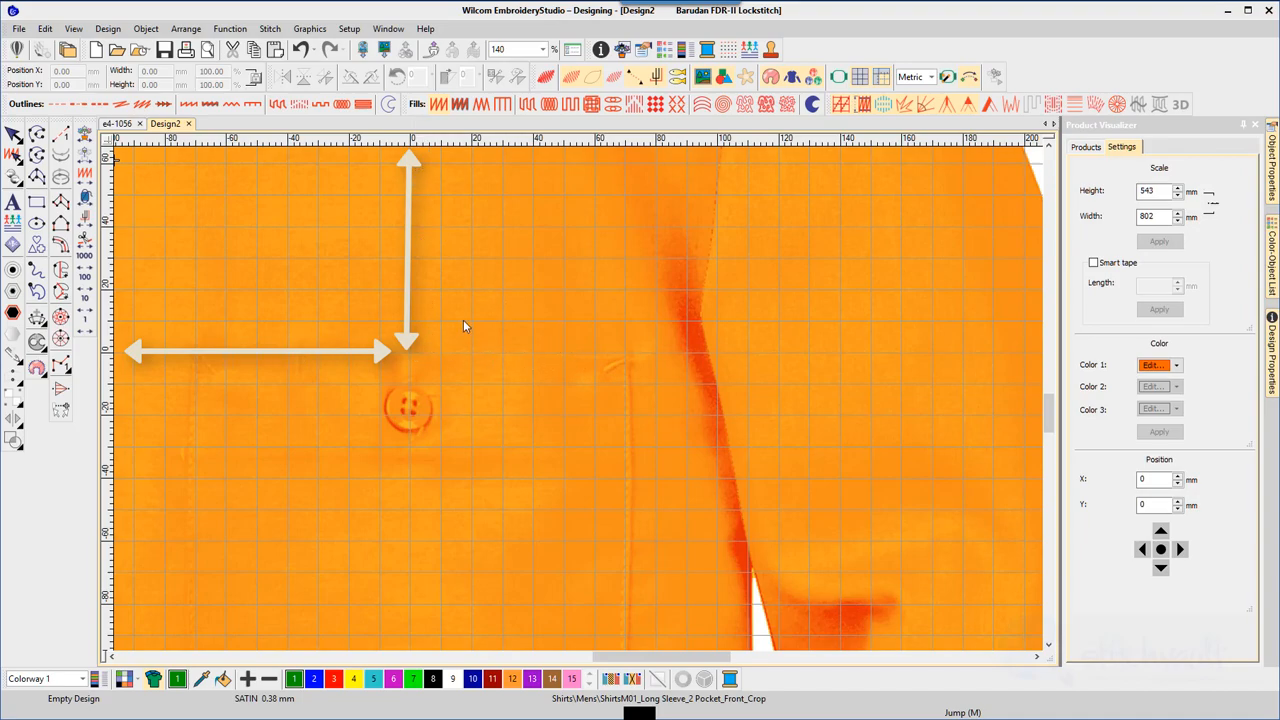
click(106, 251)
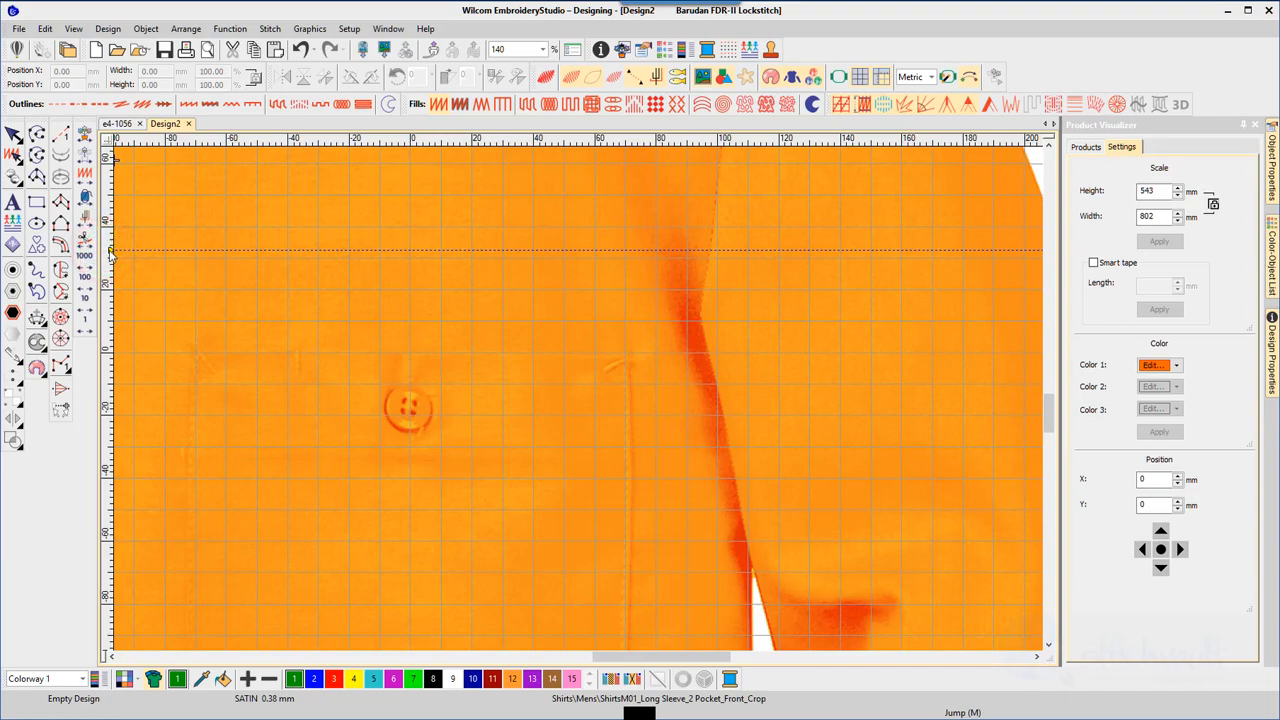
double_click(110, 251)
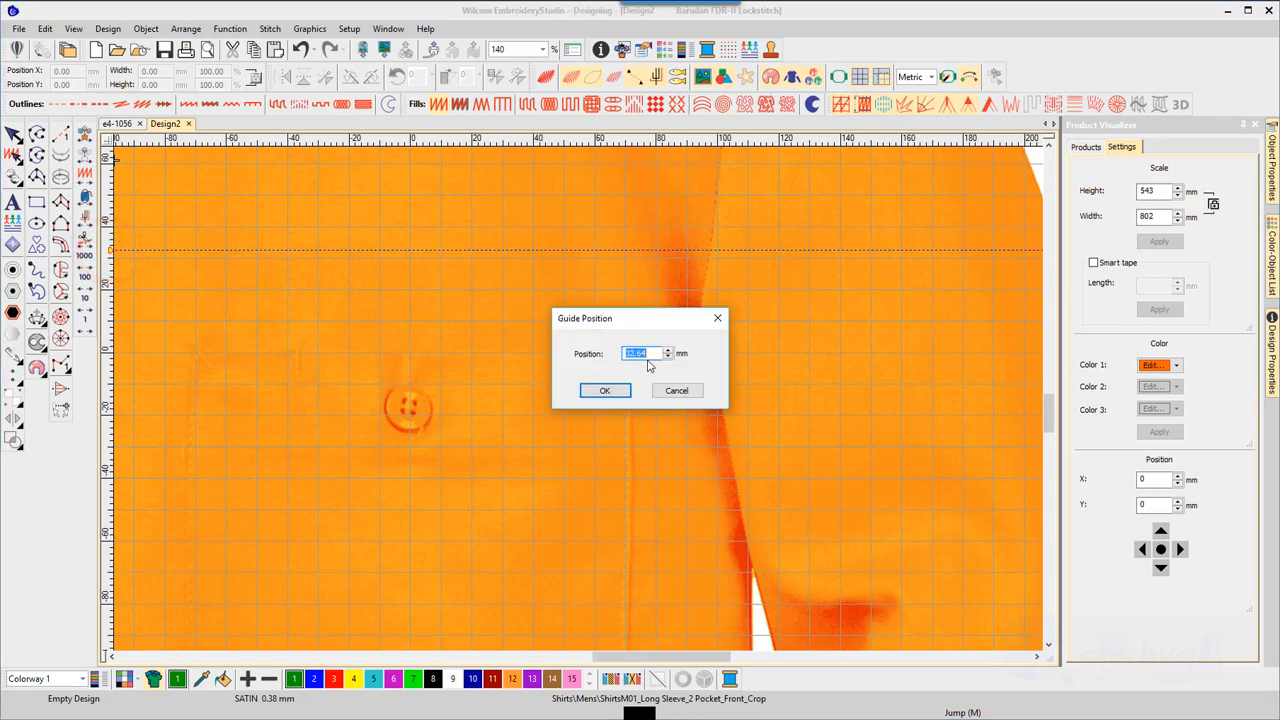
text(27.00)
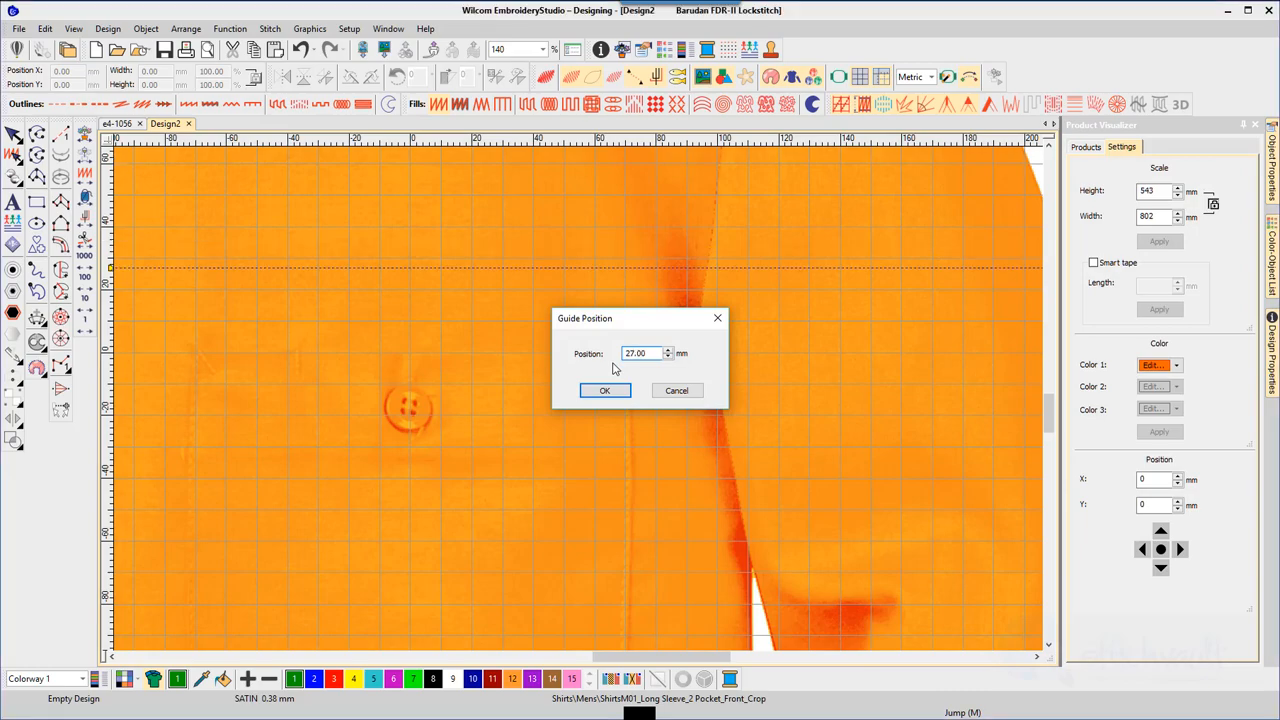
key(Return)
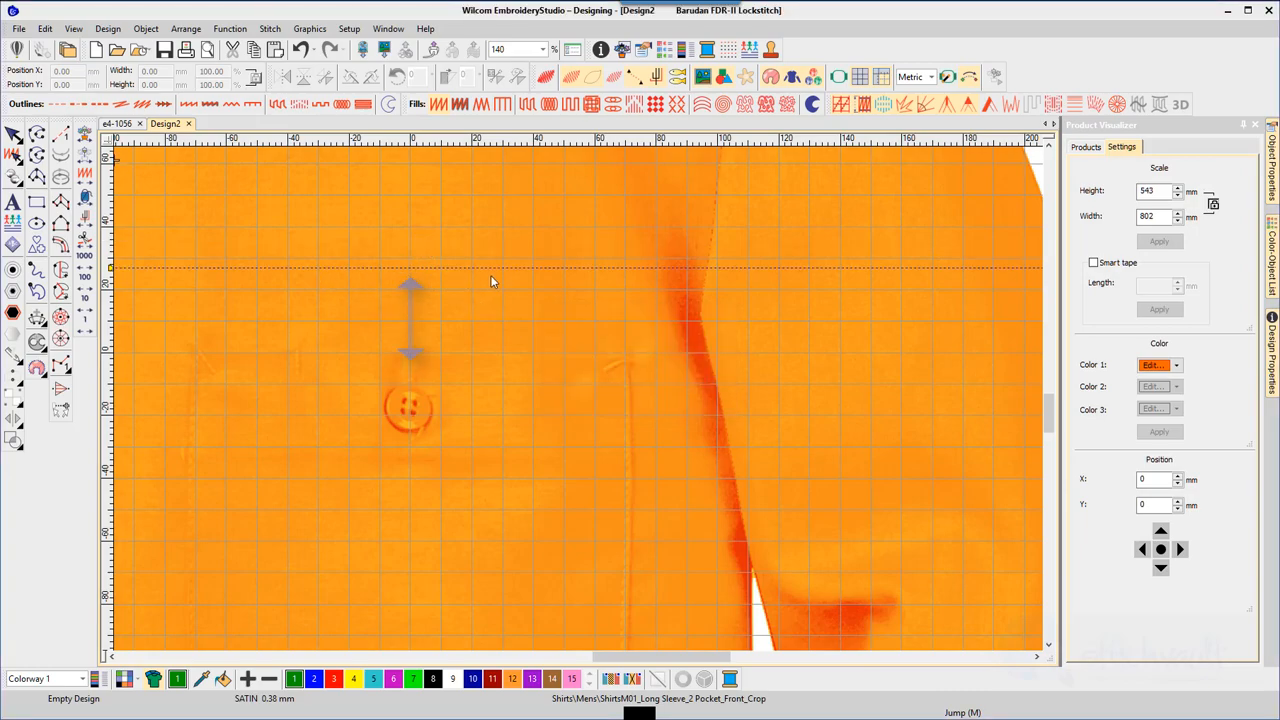
- Create the lettering "27 MM OVER" in the Block2 font at 10 mm height and place it centred on the guide
key(a)
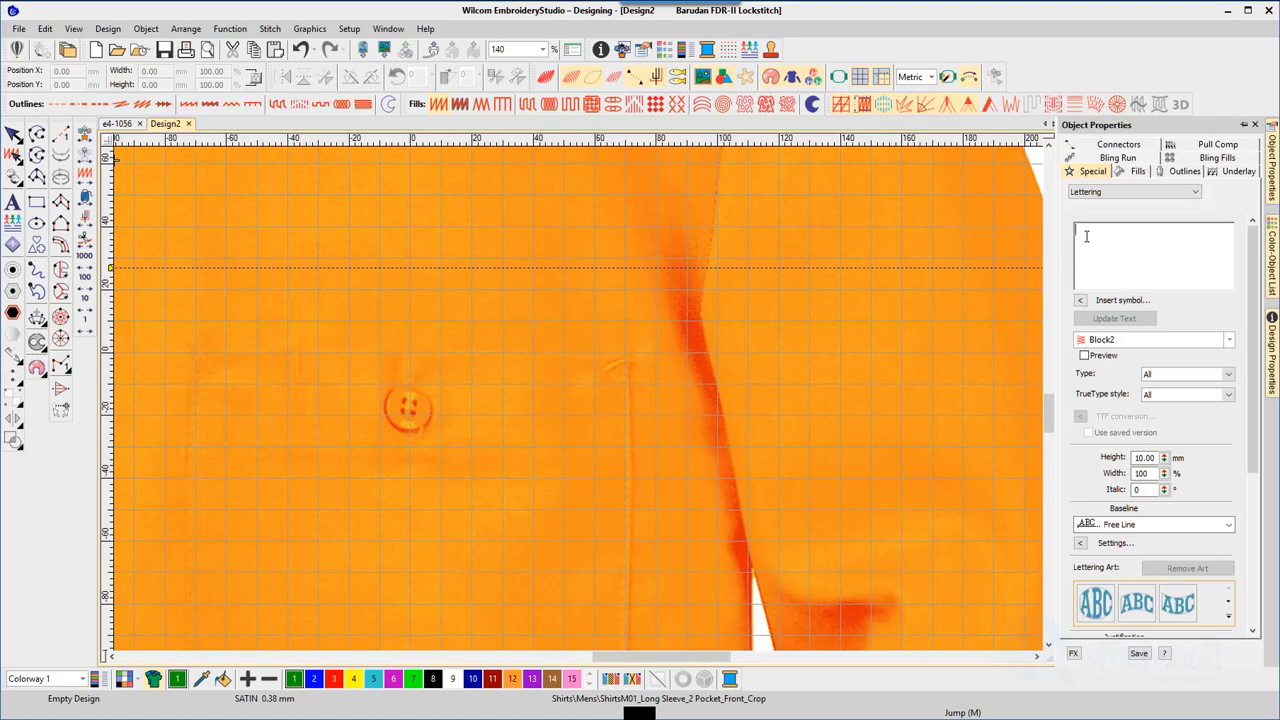
text(27 MM OVER)
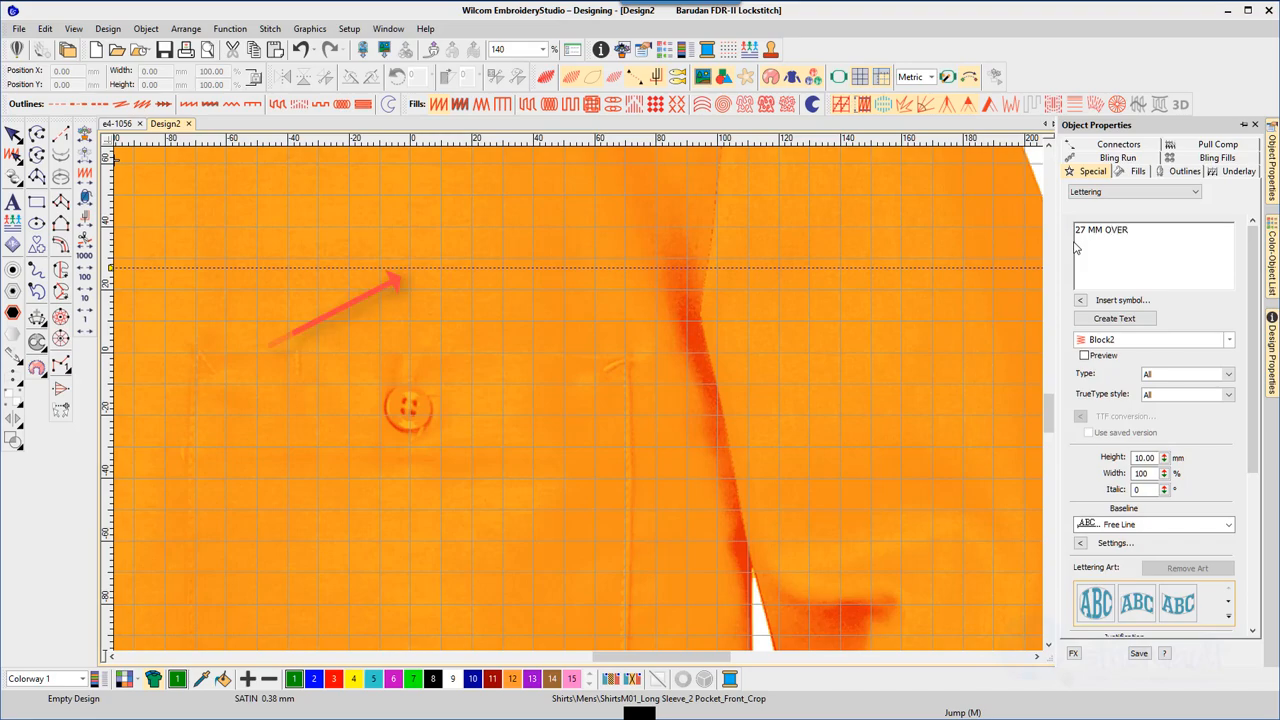
click(1135, 320)
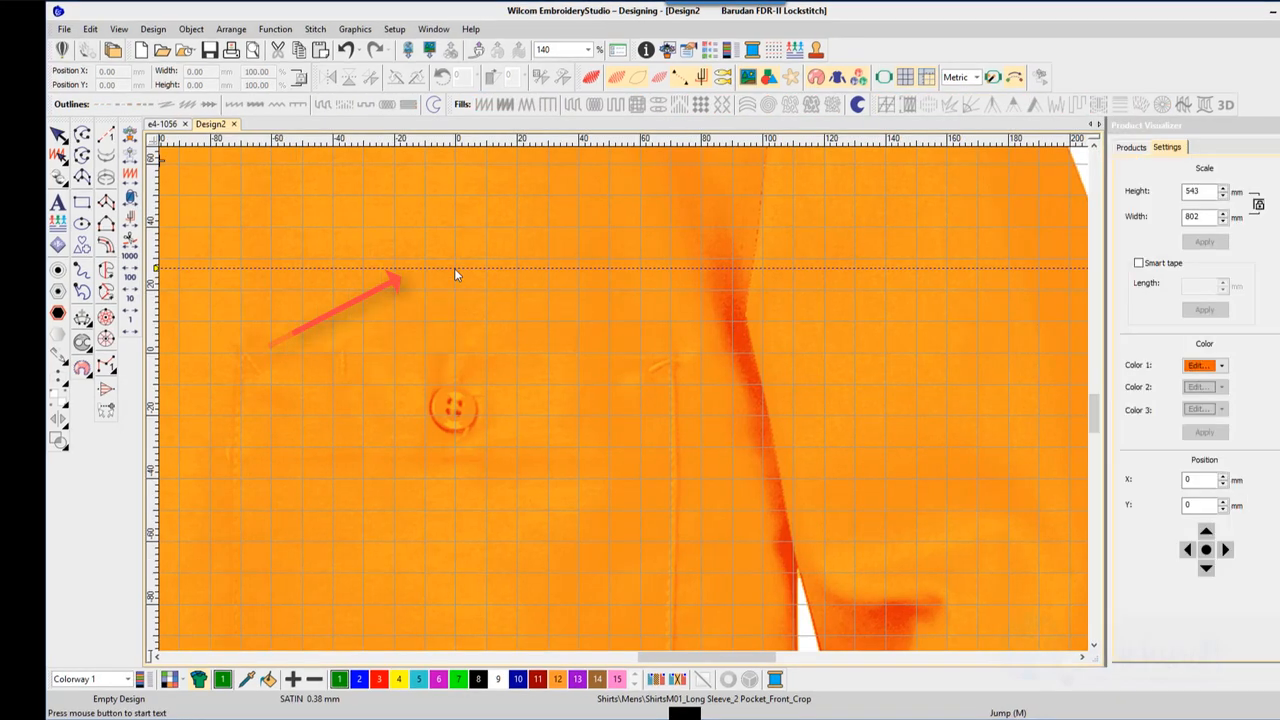
click(409, 267)
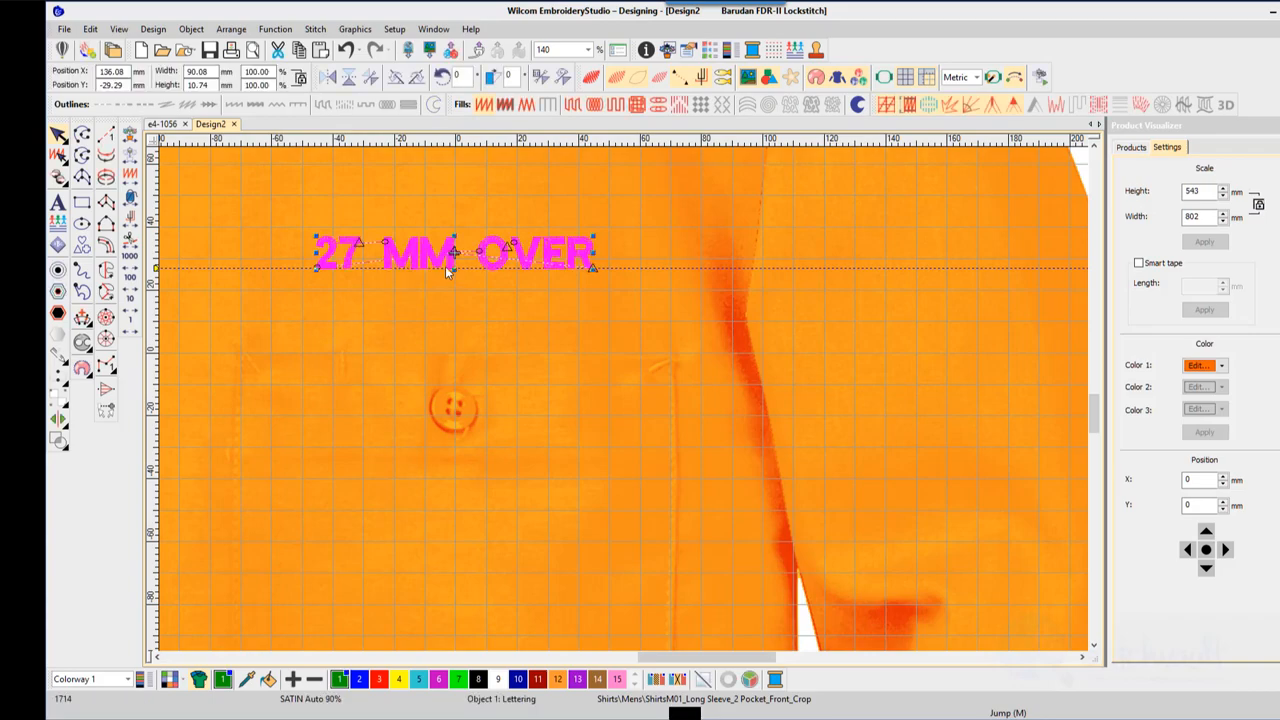
- Digitize the lettering's start/end point at the ruler origin above the button and play the stitching back at a higher speed
right_click(990, 90)
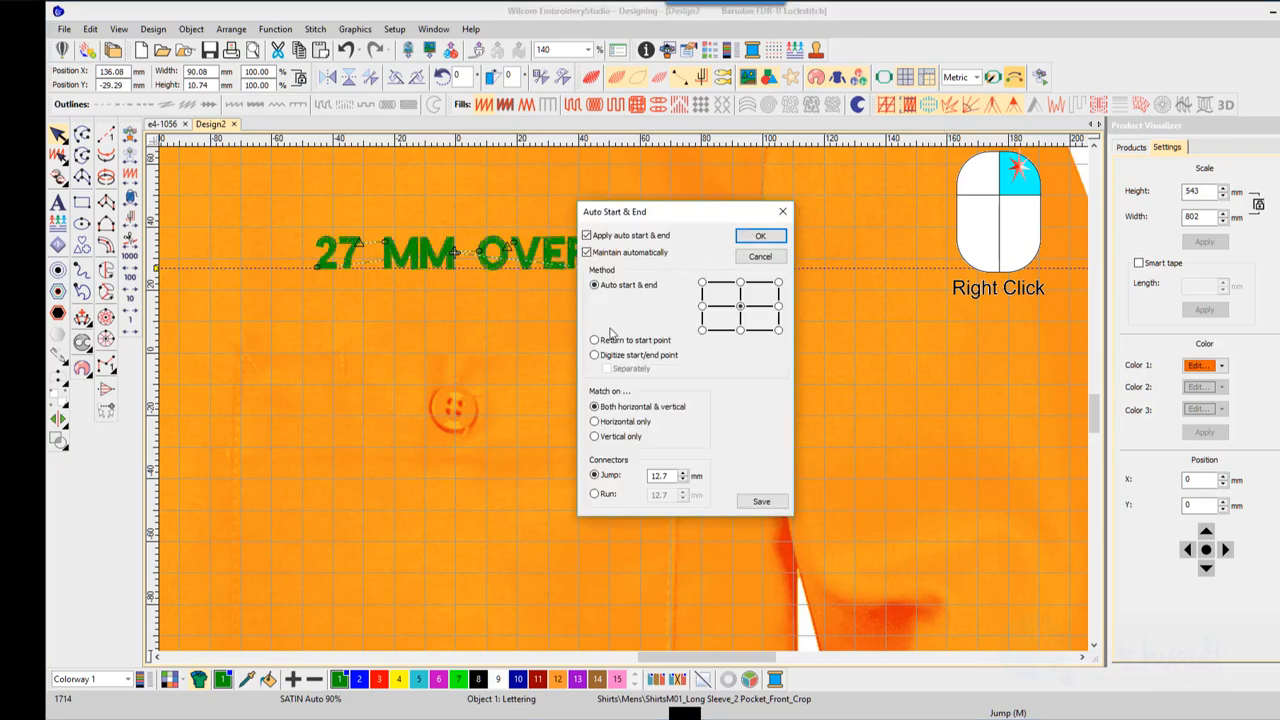
click(595, 356)
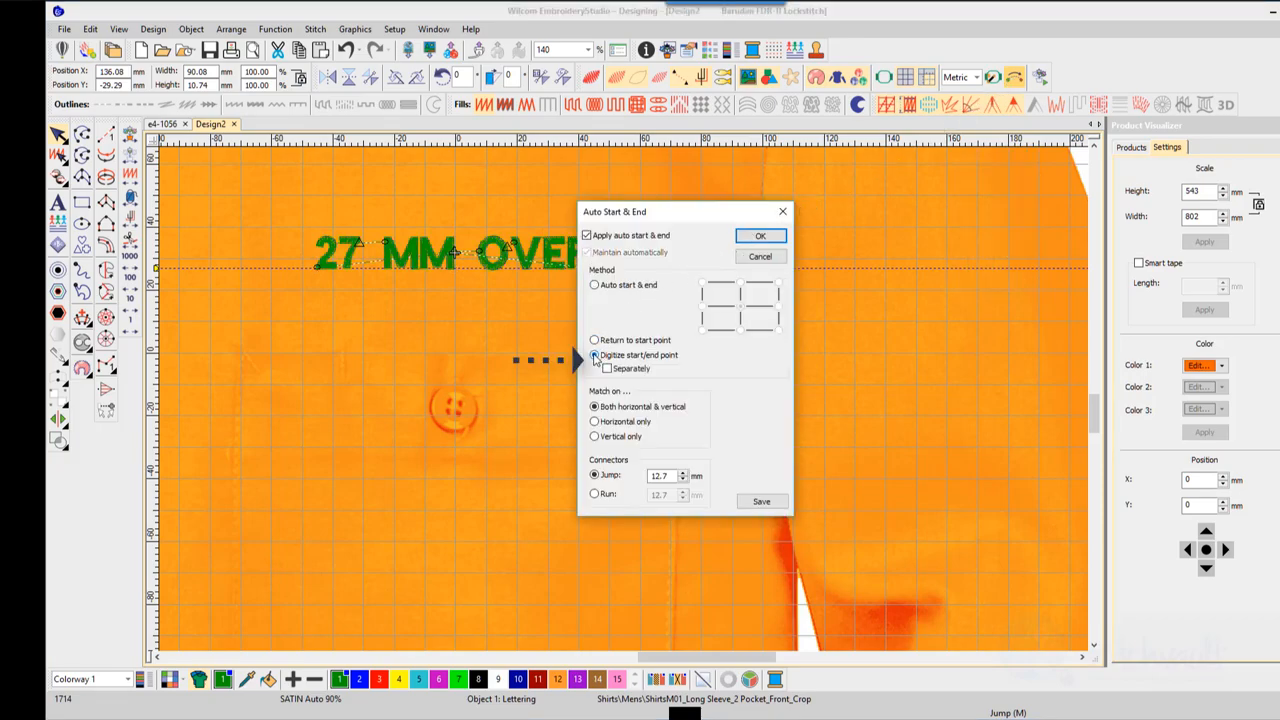
click(758, 238)
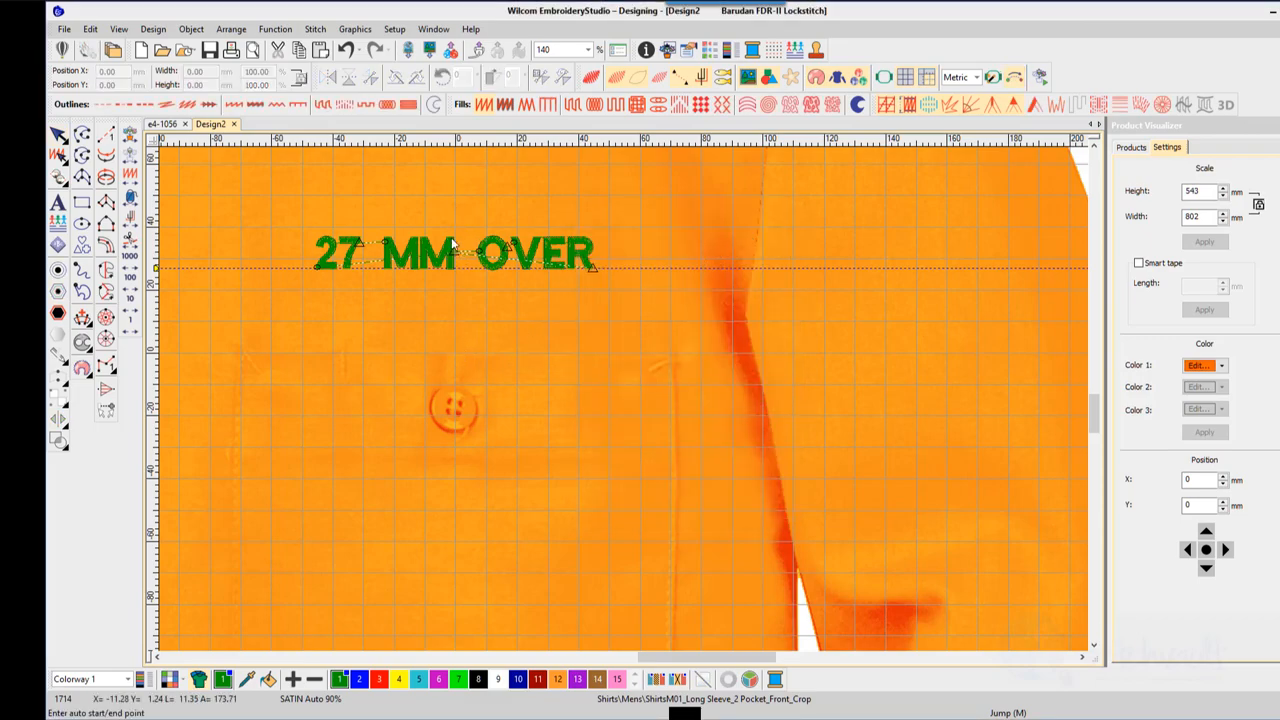
click(455, 352)
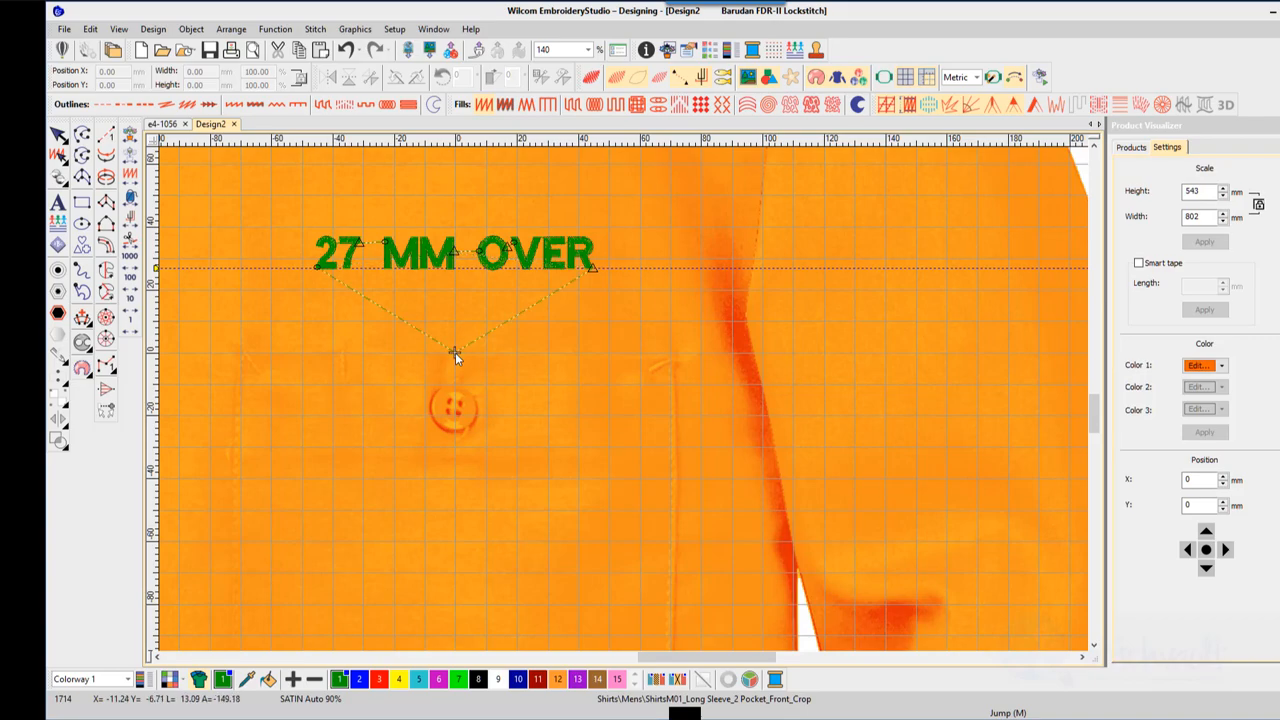
key(ctrl+shift+r)
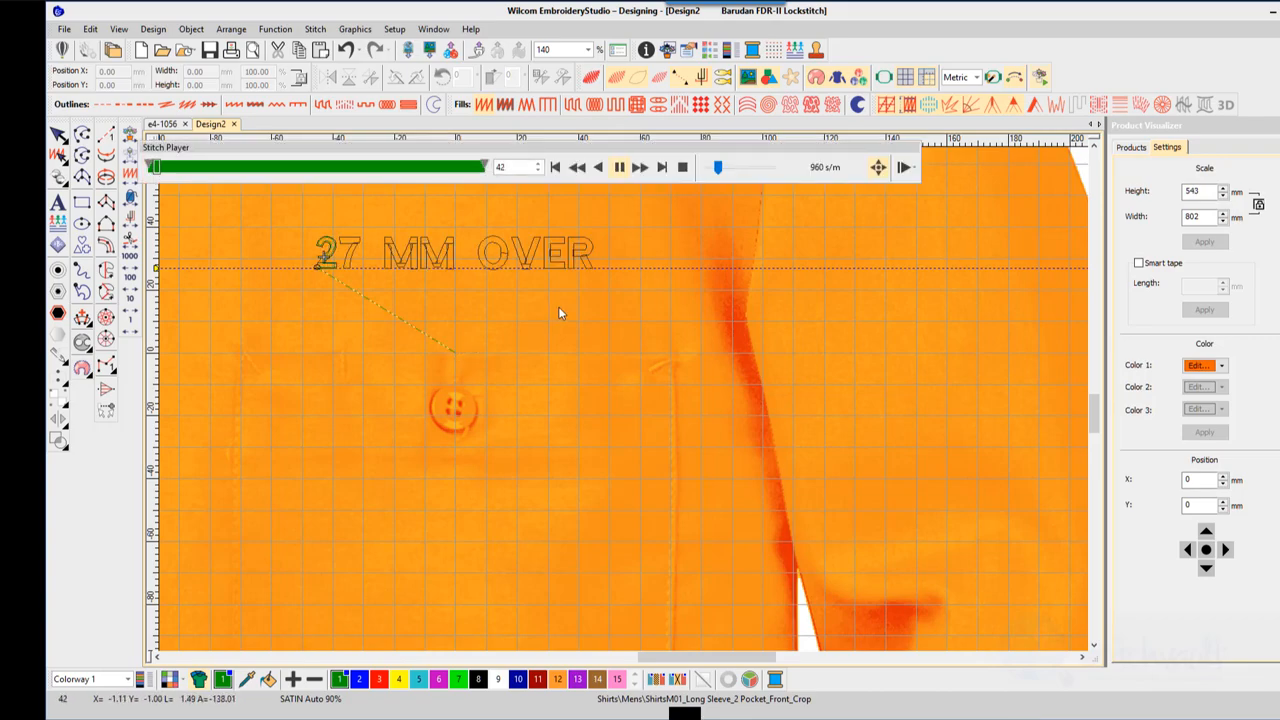
drag(722, 172, 754, 175)
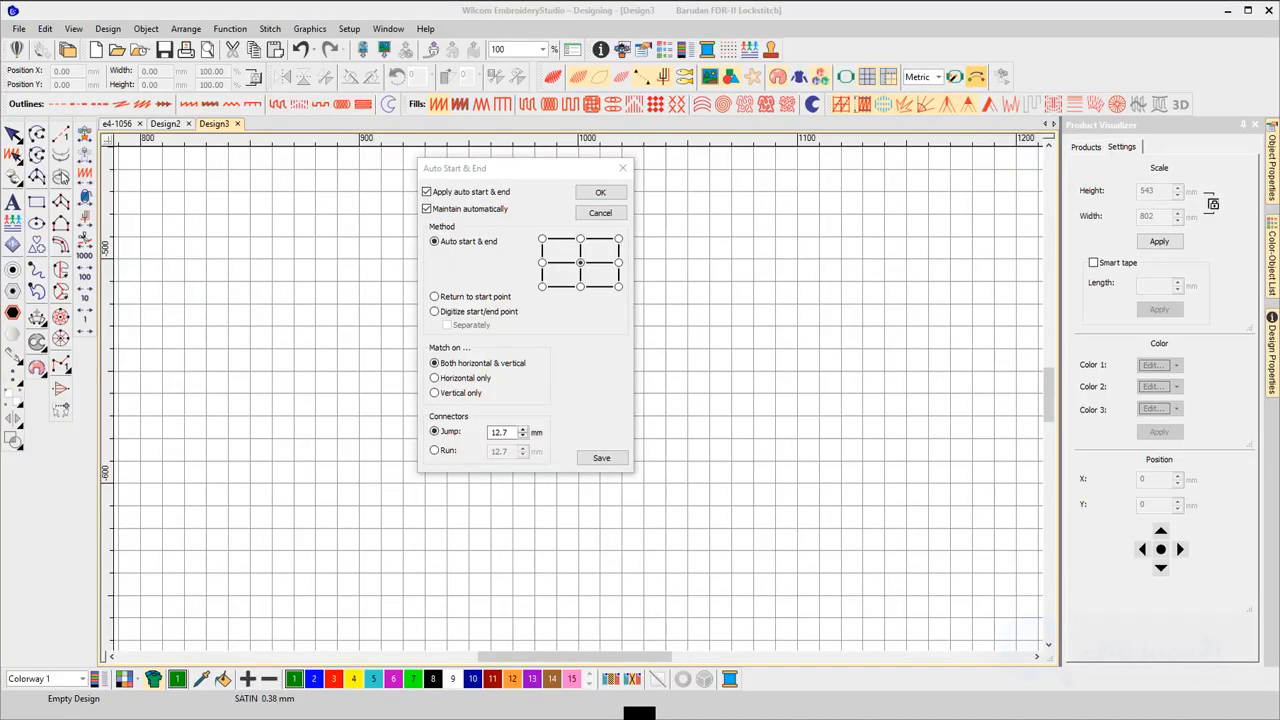
- Save the centred, automatically maintained Auto Start & End settings to the current template, and toggle the feature off and on
click(601, 458)
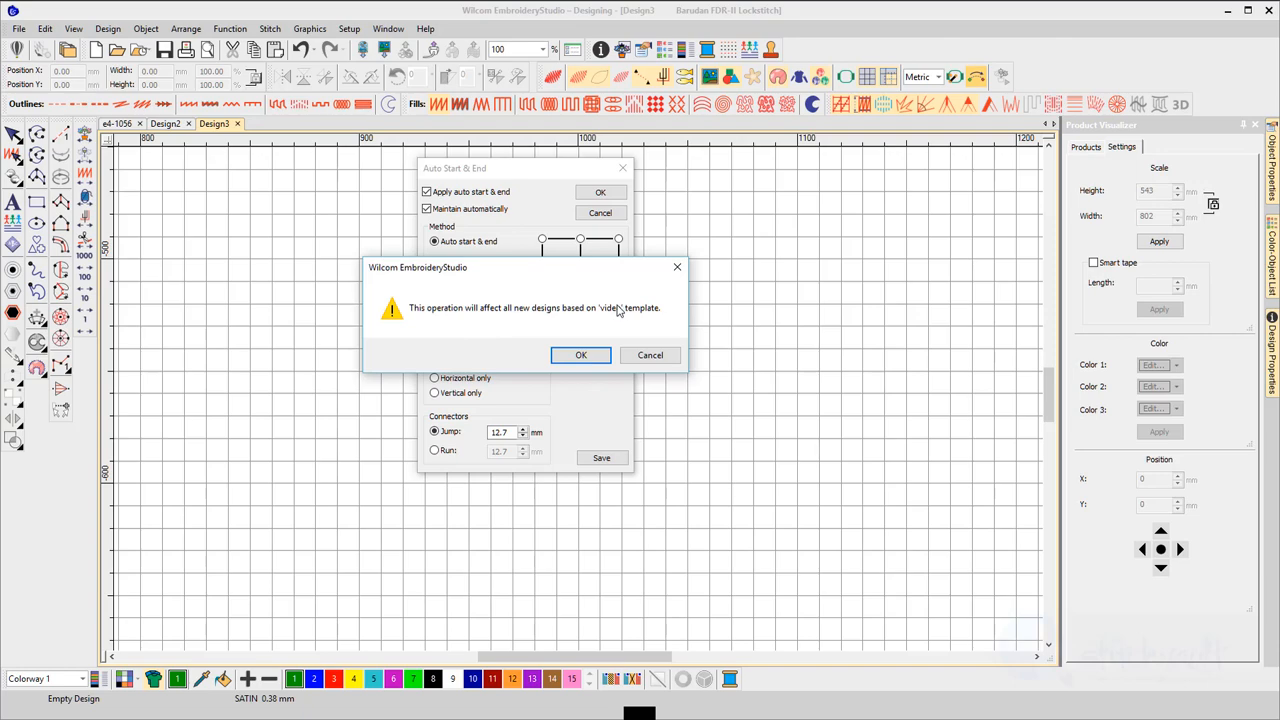
click(580, 355)
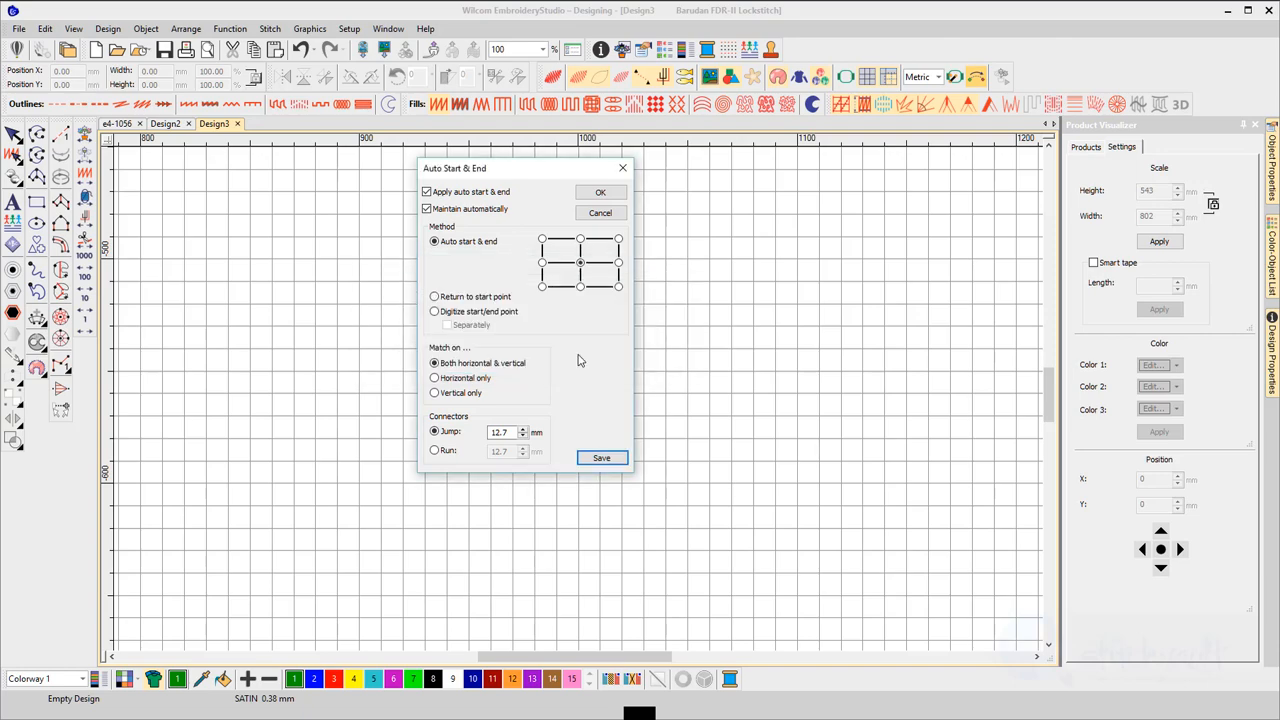
click(611, 194)
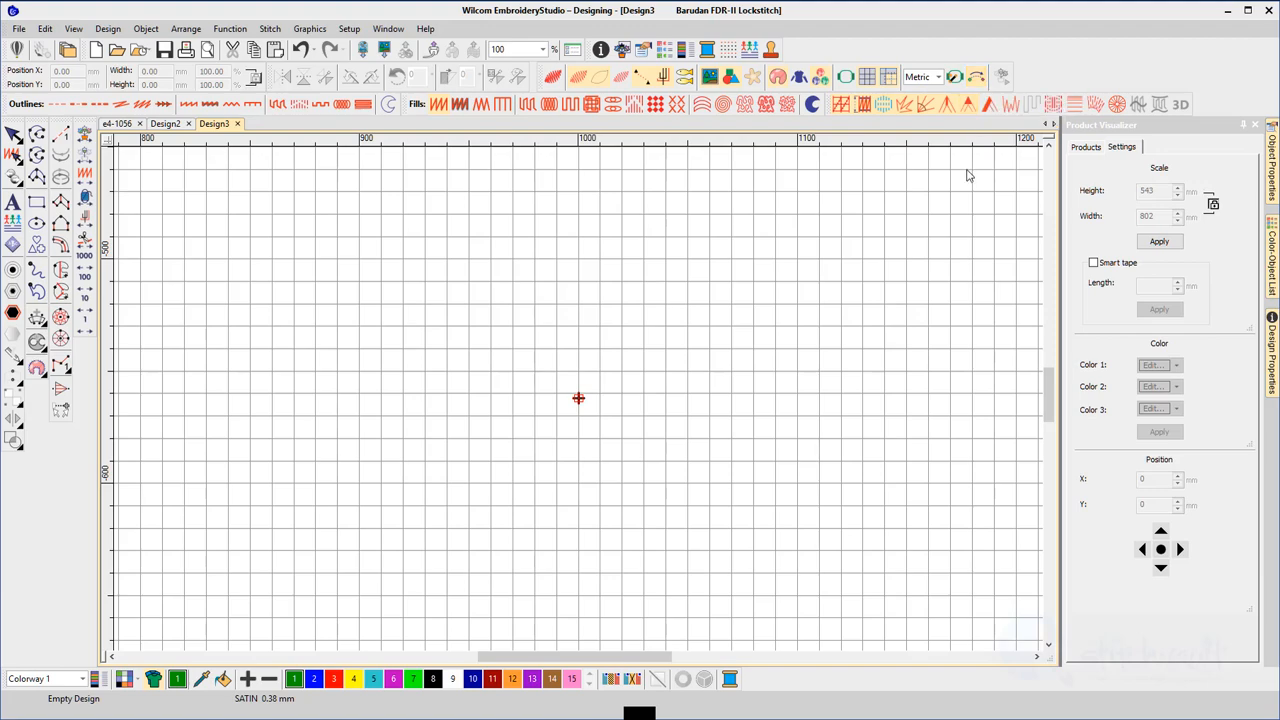
click(976, 77)
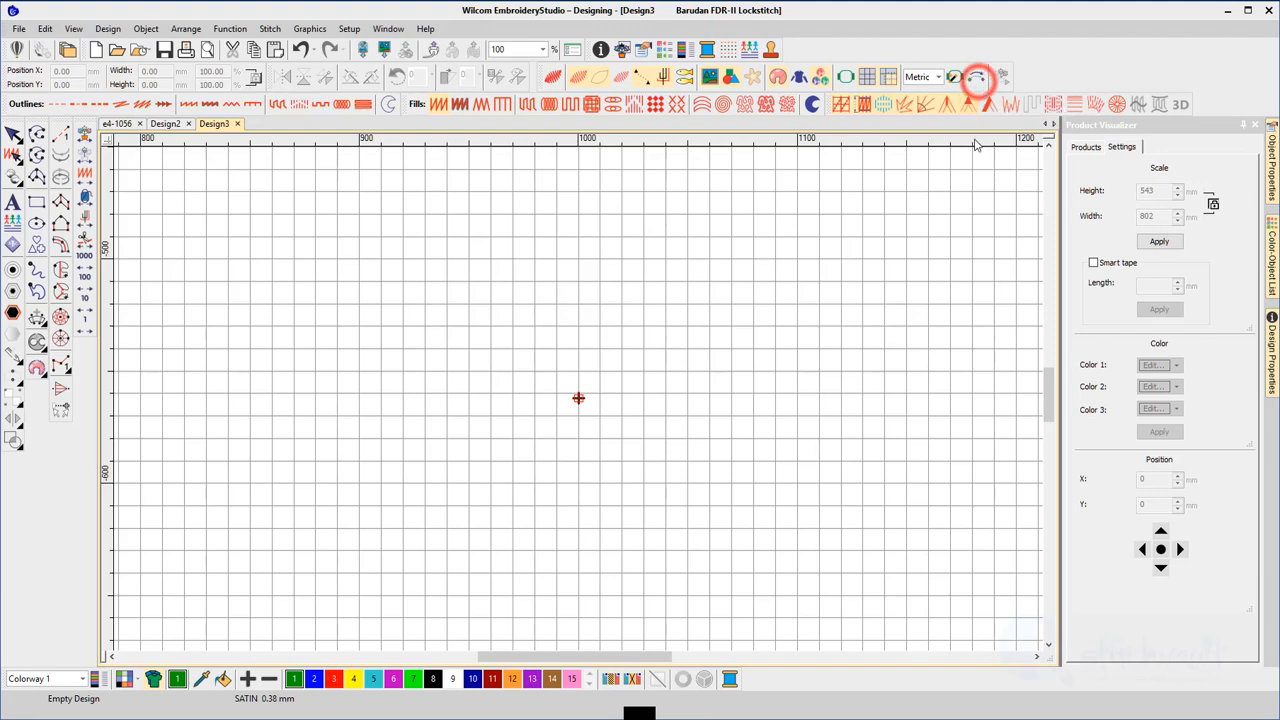
click(975, 79)
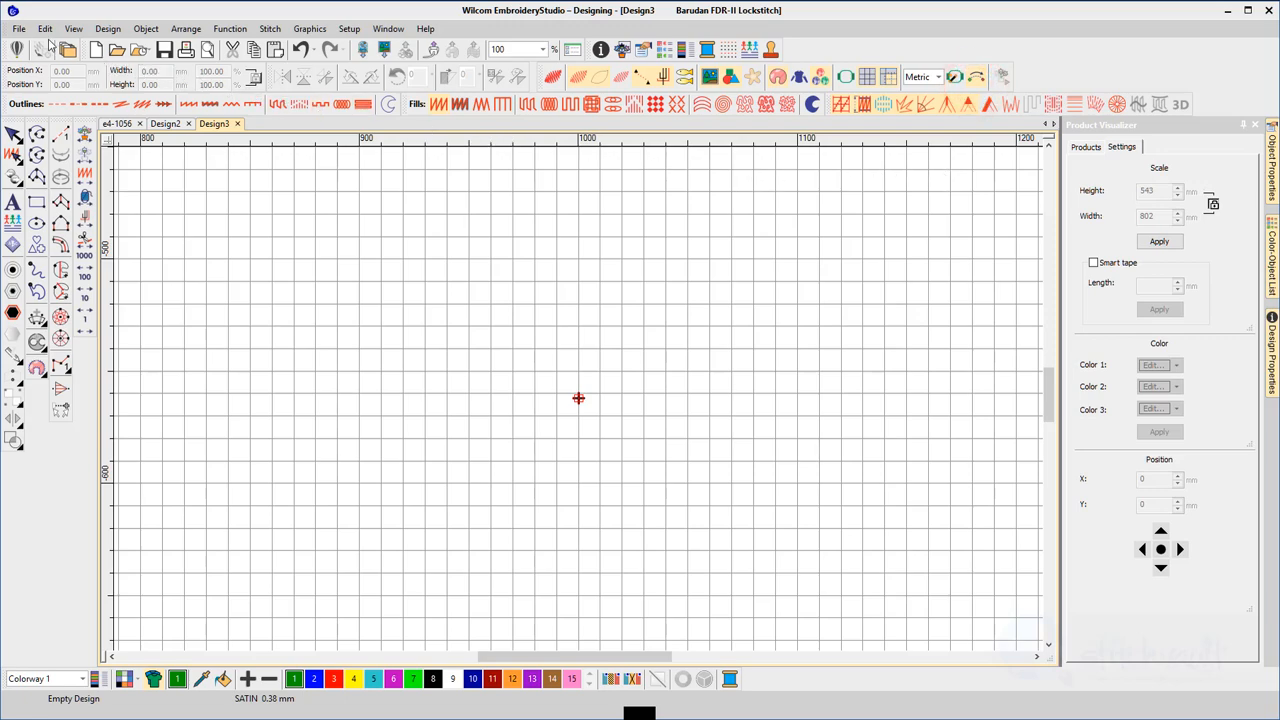
- Save the empty design as the NORMAL template, replacing the existing file
click(19, 28)
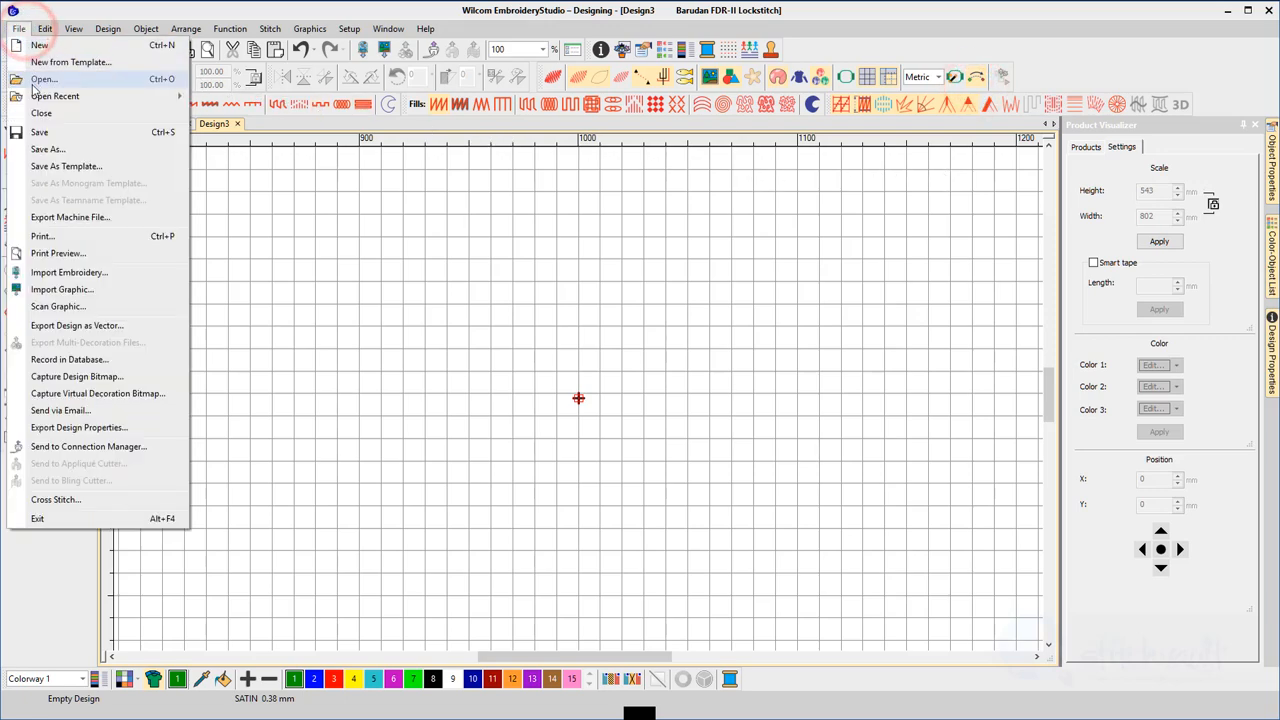
click(48, 166)
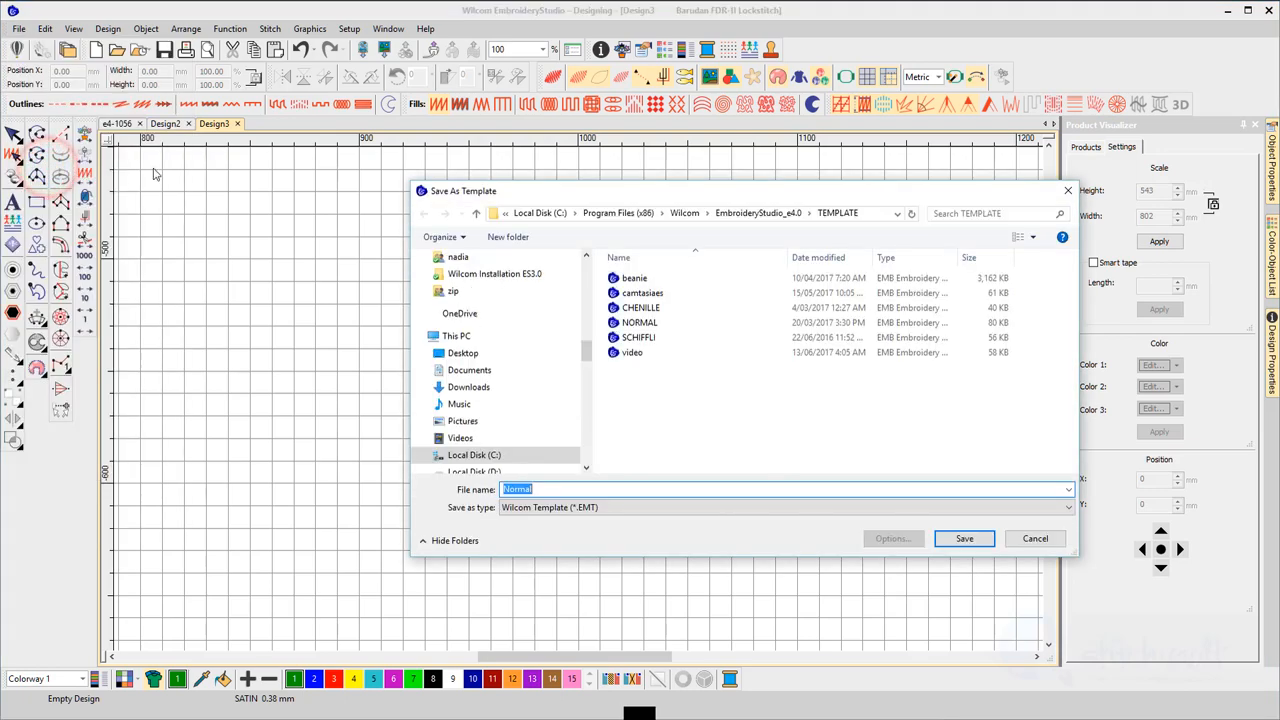
click(640, 323)
click(970, 540)
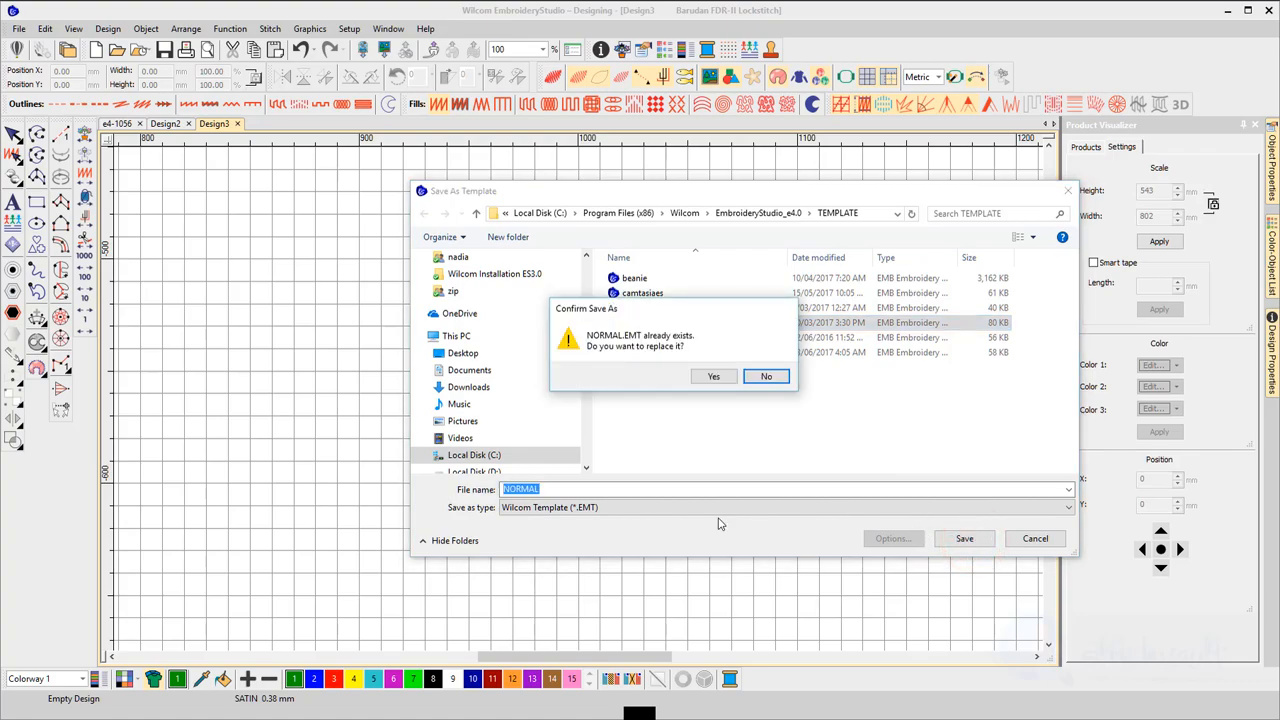
click(713, 376)
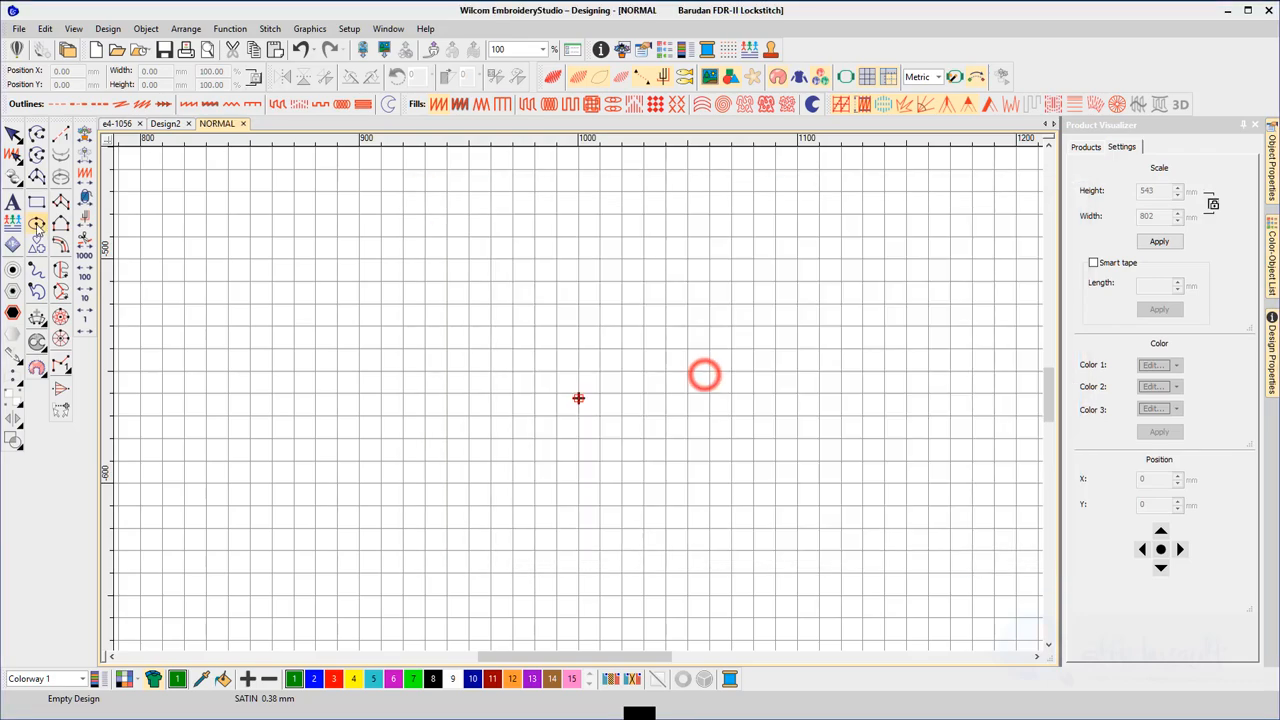
- Draw a filled circle about 51 mm in diameter in the empty area up and to the left of the origin marker
click(35, 224)
click(289, 260)
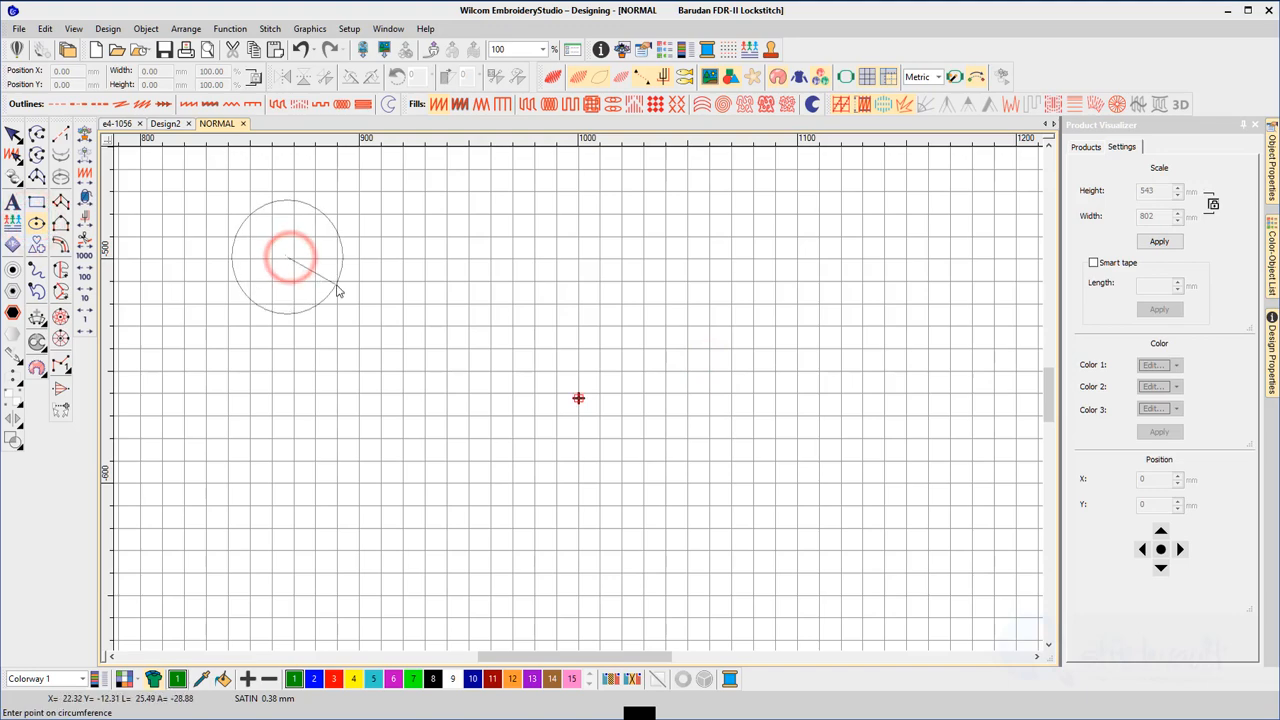
click(337, 287)
click(337, 293)
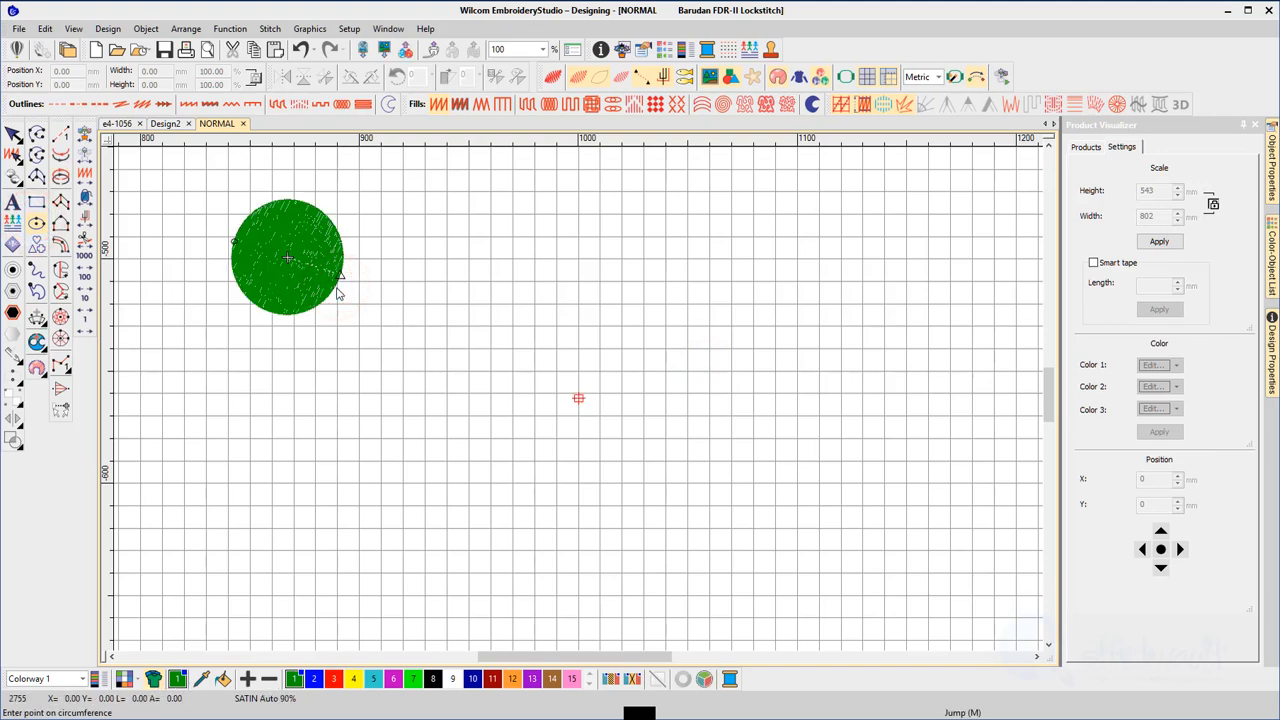
key(c)
- Duplicate the circle twice, placing one copy beside it and another above to form a triangle
click(14, 134)
click(487, 308)
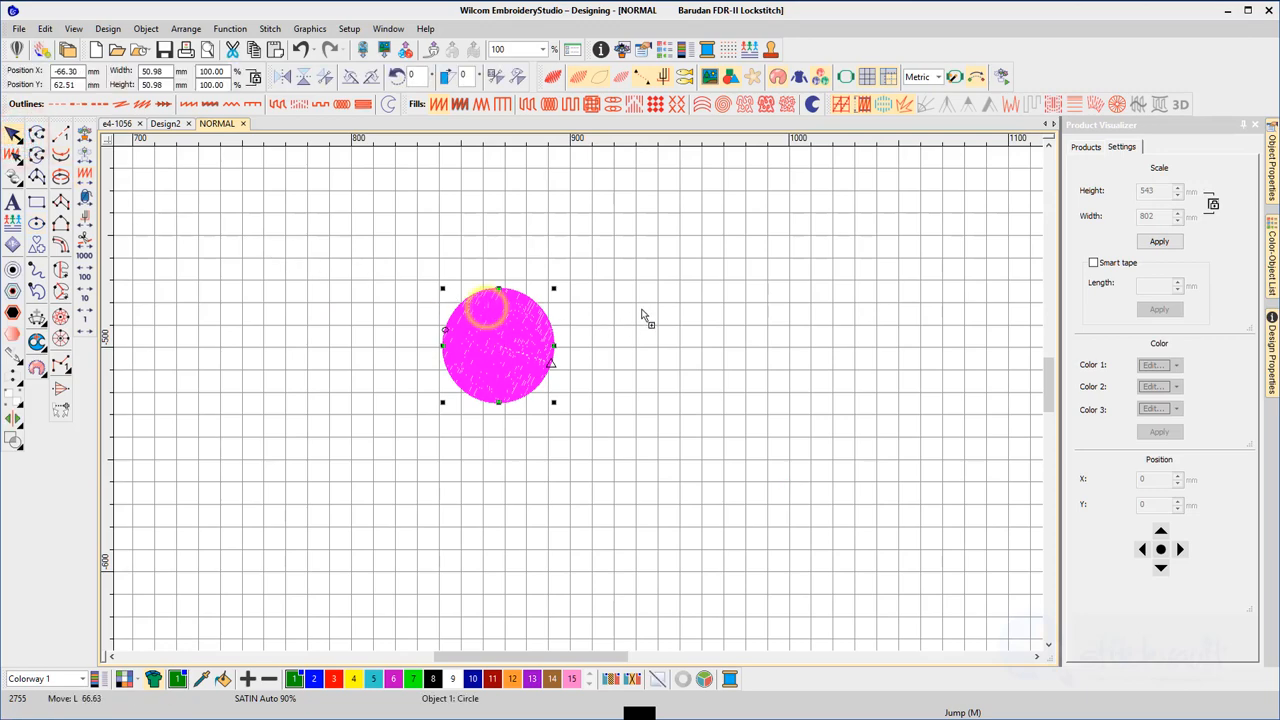
click(581, 346)
drag(659, 348, 624, 217)
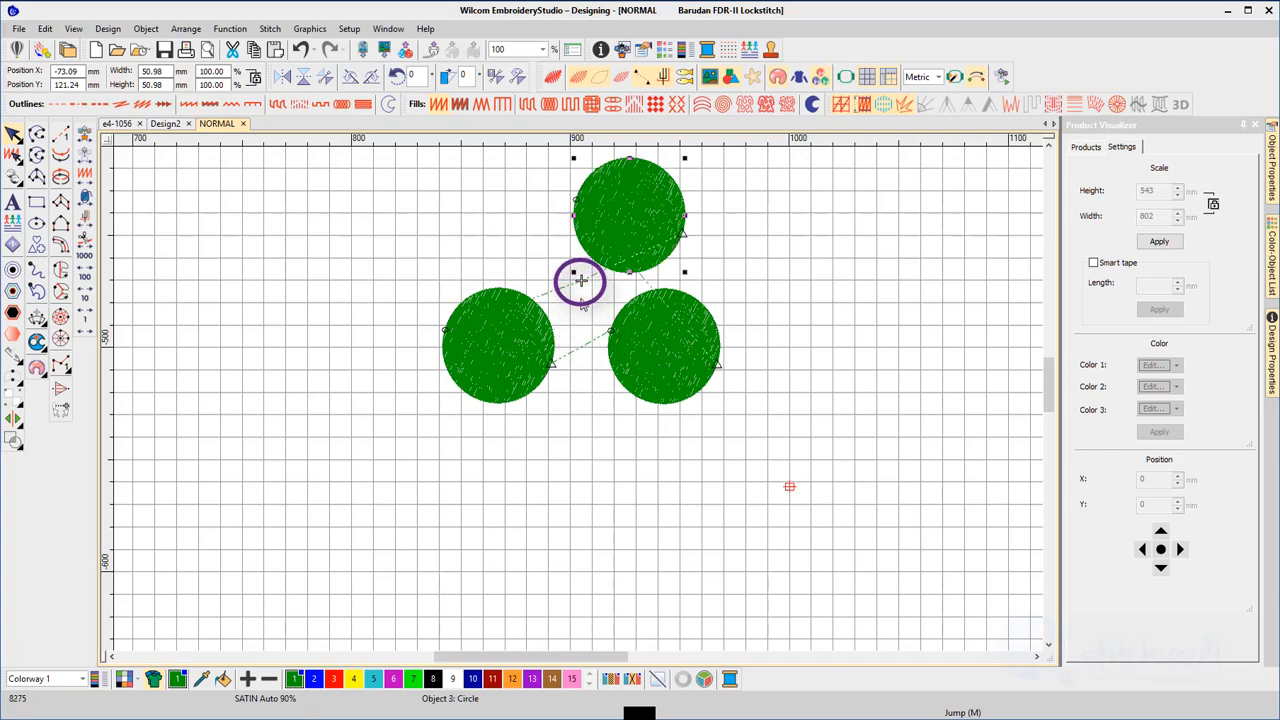